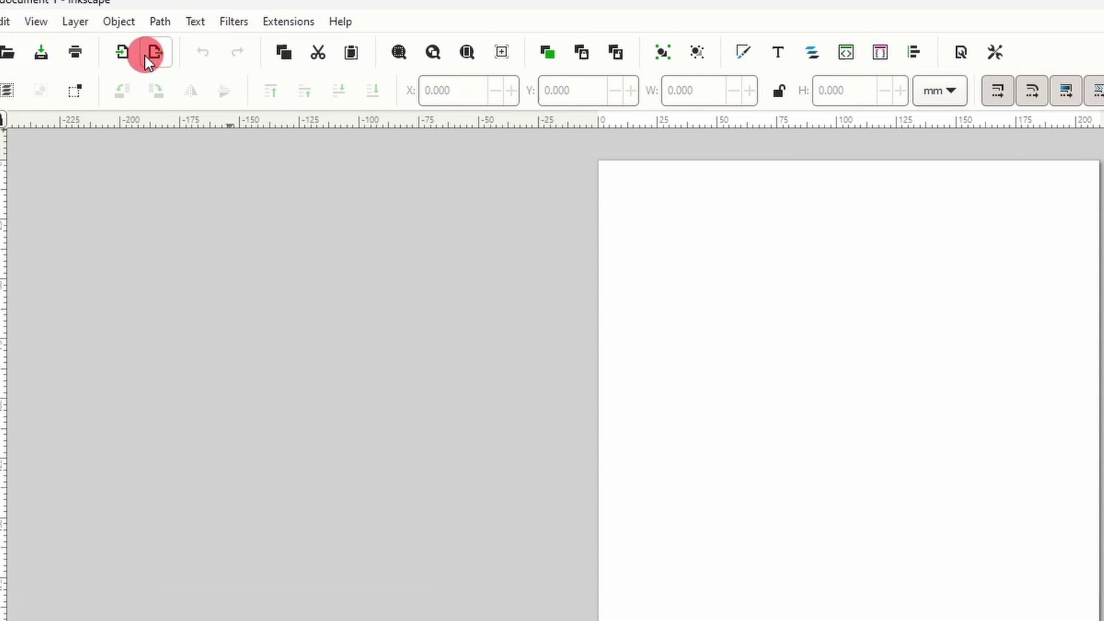
# Open the Object menu for the blank new document
pyautogui.click(105, 22)
# Open Object > Symbols, widen the docked panel, and browse the symbol-set dropdown
pyautogui.click(167, 107)
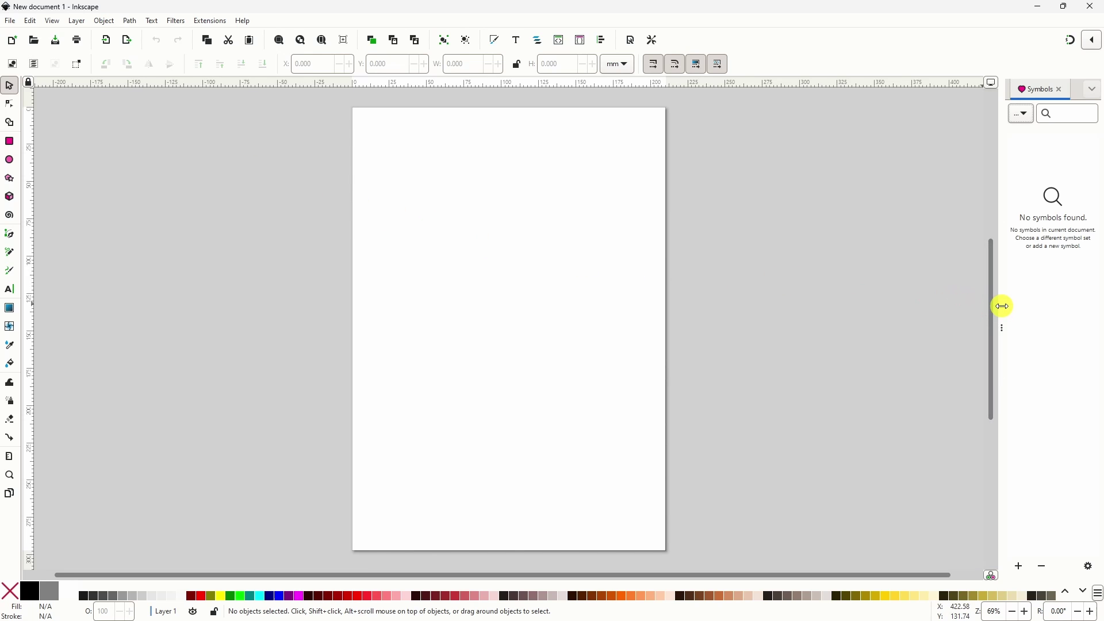
pyautogui.moveTo(1000, 305); pyautogui.dragTo(926, 309)
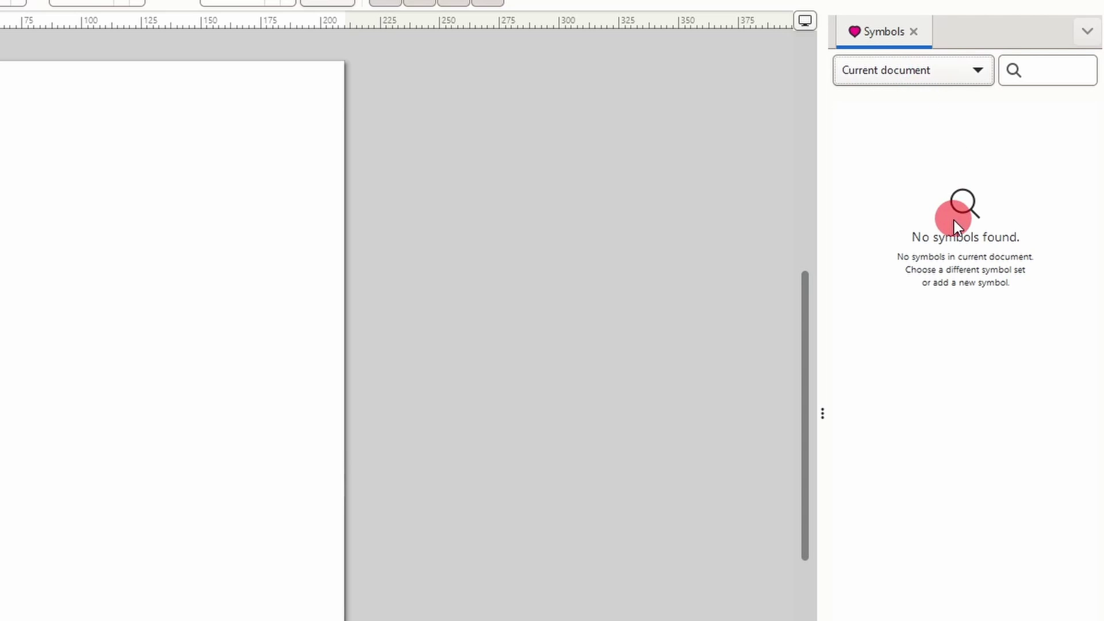
pyautogui.click(968, 78)
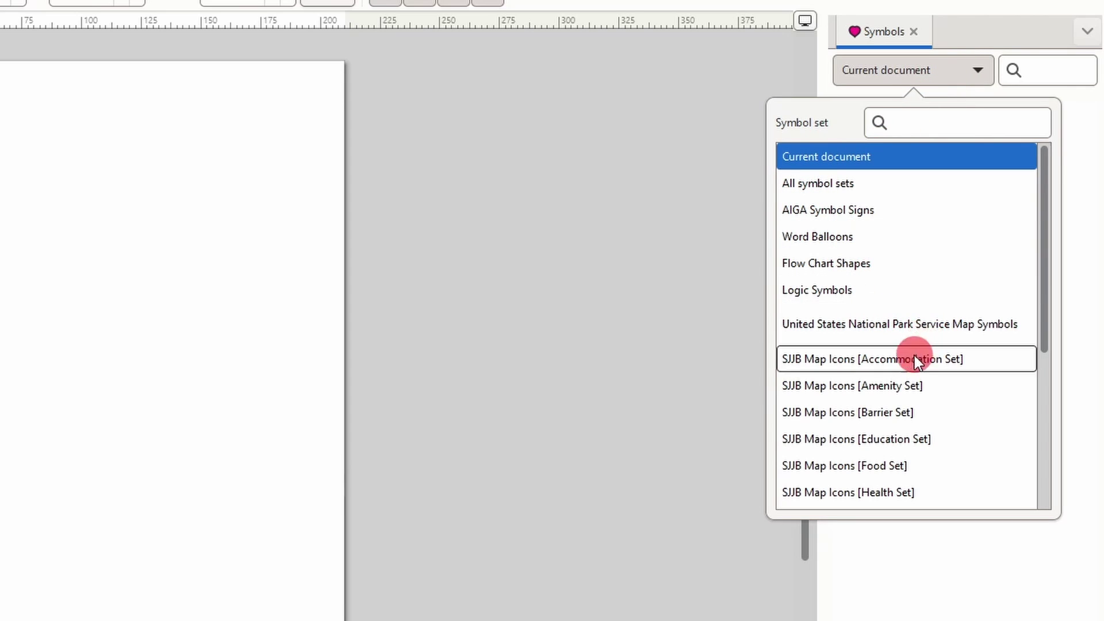
pyautogui.scroll(-5, 867, 456)
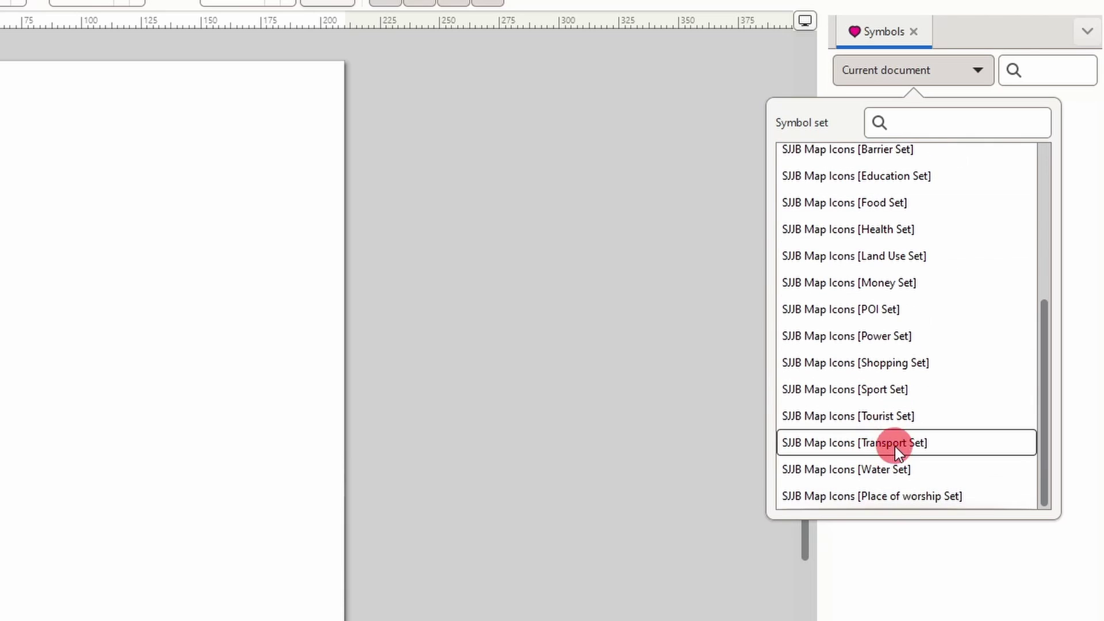
pyautogui.scroll(5, 894, 305)
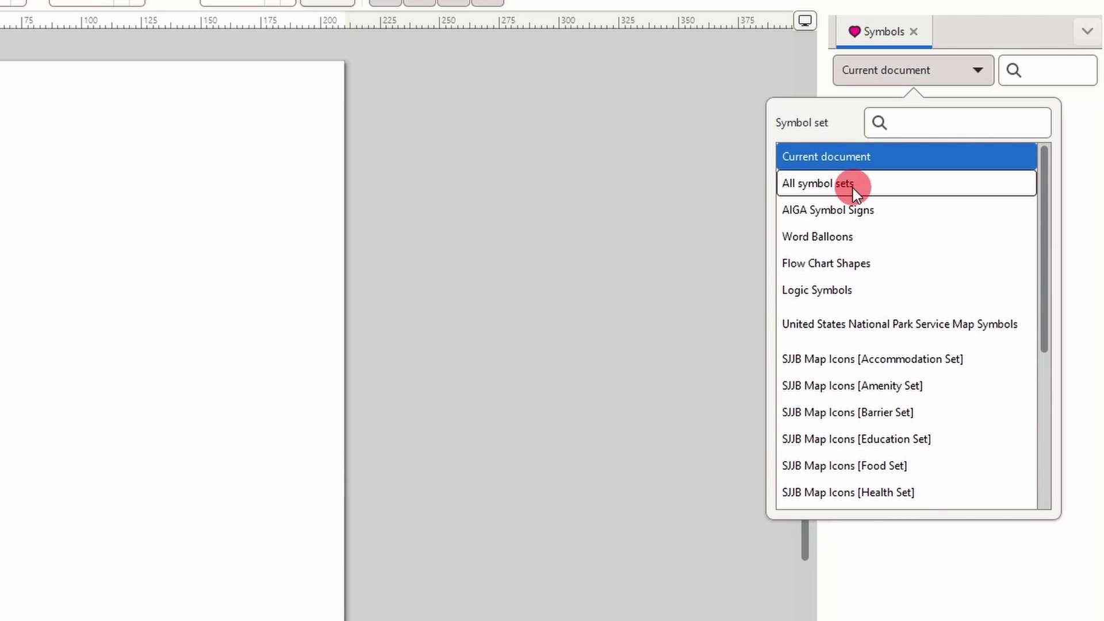
# Show all symbol sets and place the Emergency Telephone and Trailhead symbols on the page
pyautogui.click(853, 188)
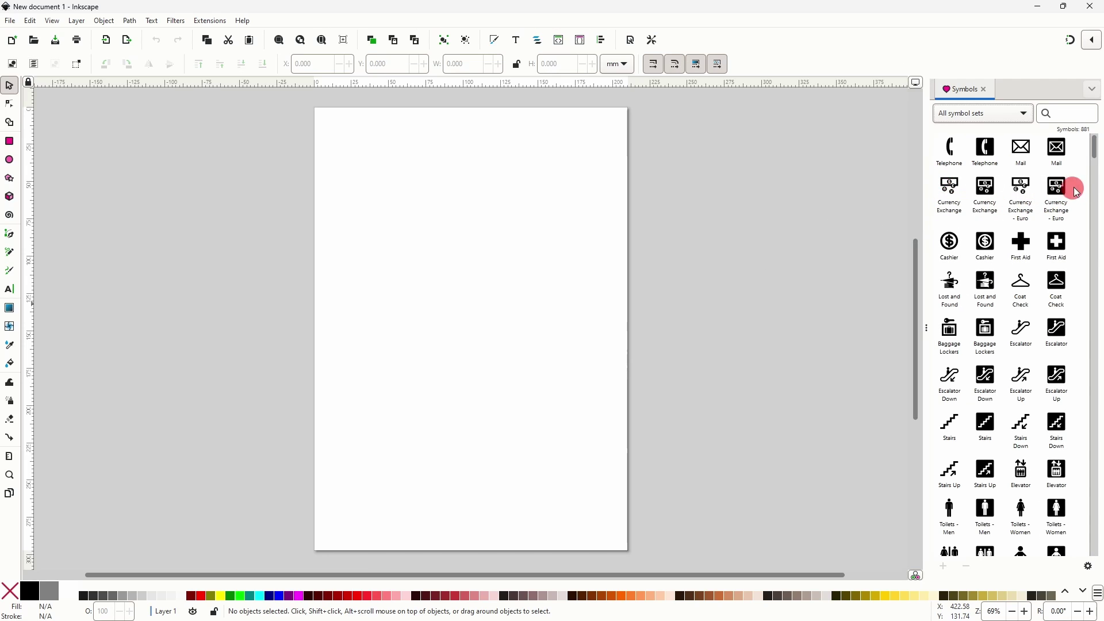
pyautogui.moveTo(1094, 149); pyautogui.dragTo(1069, 278)
pyautogui.moveTo(949, 147); pyautogui.dragTo(391, 203)
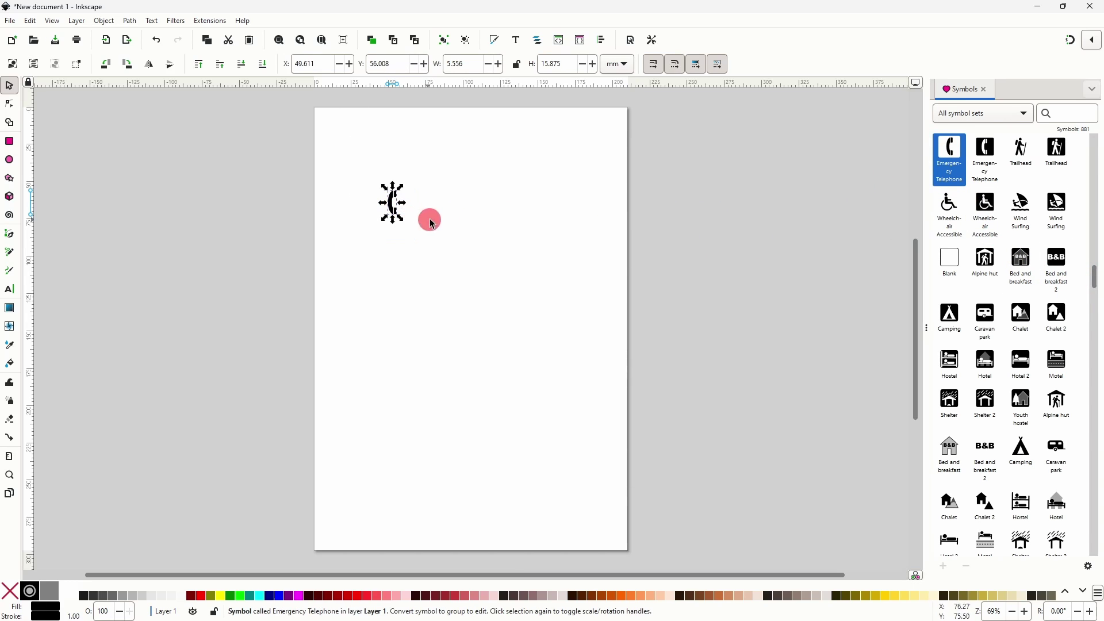
pyautogui.moveTo(1021, 150); pyautogui.dragTo(551, 286)
# Enlarge the telephone to about 335%, color it red, and color the hiker yellow (#FFCC00)
pyautogui.click(393, 205)
pyautogui.moveTo(401, 219); pyautogui.dragTo(379, 267)
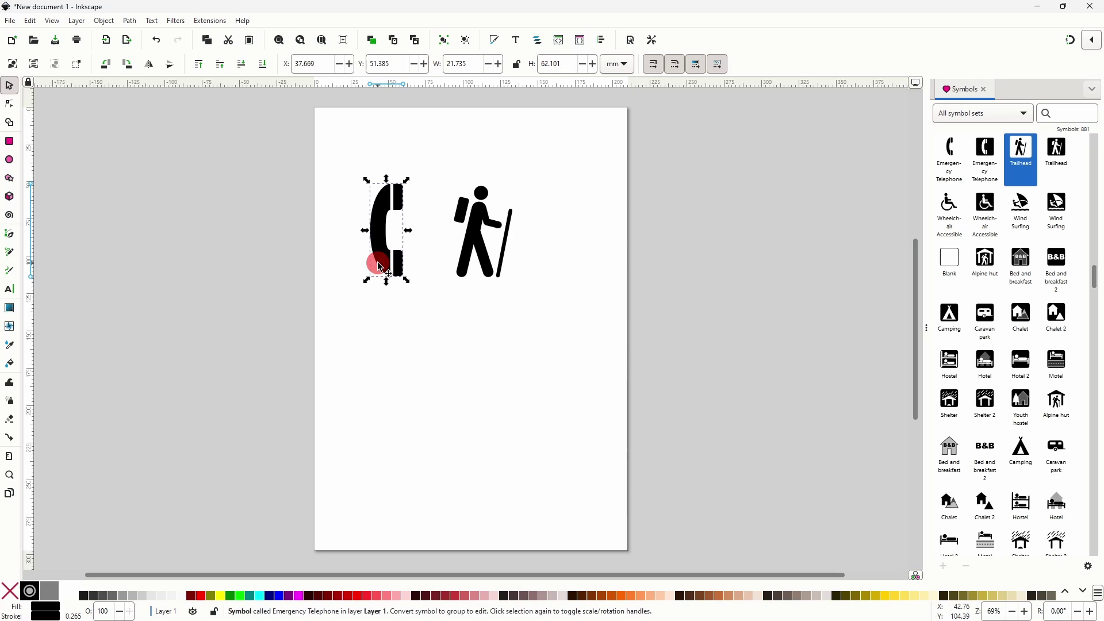
pyautogui.click(372, 596)
pyautogui.click(482, 246)
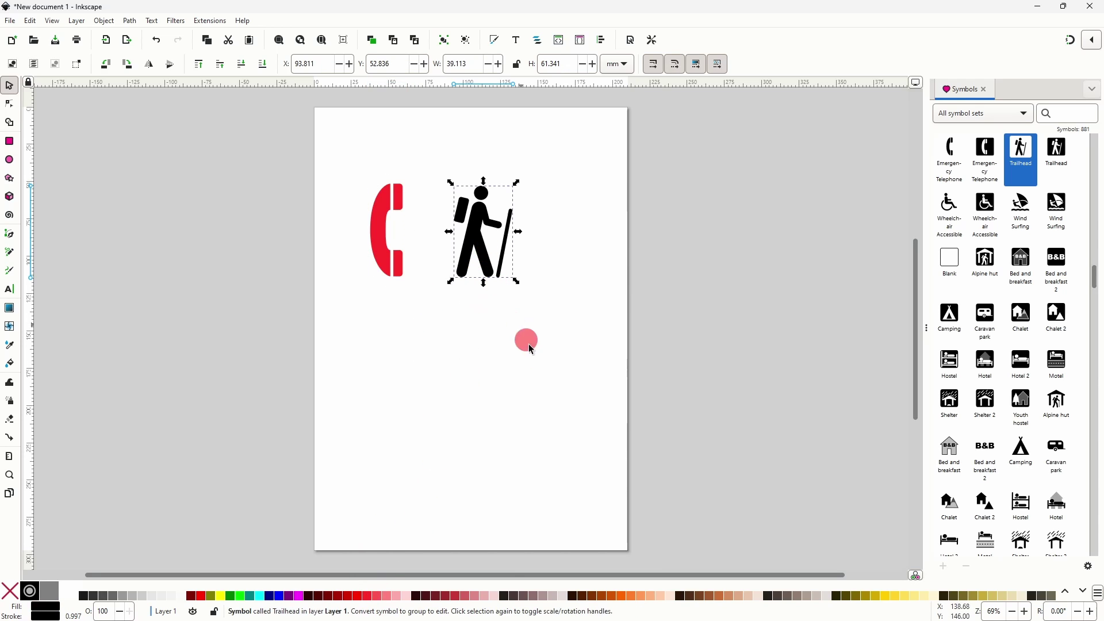
pyautogui.click(886, 596)
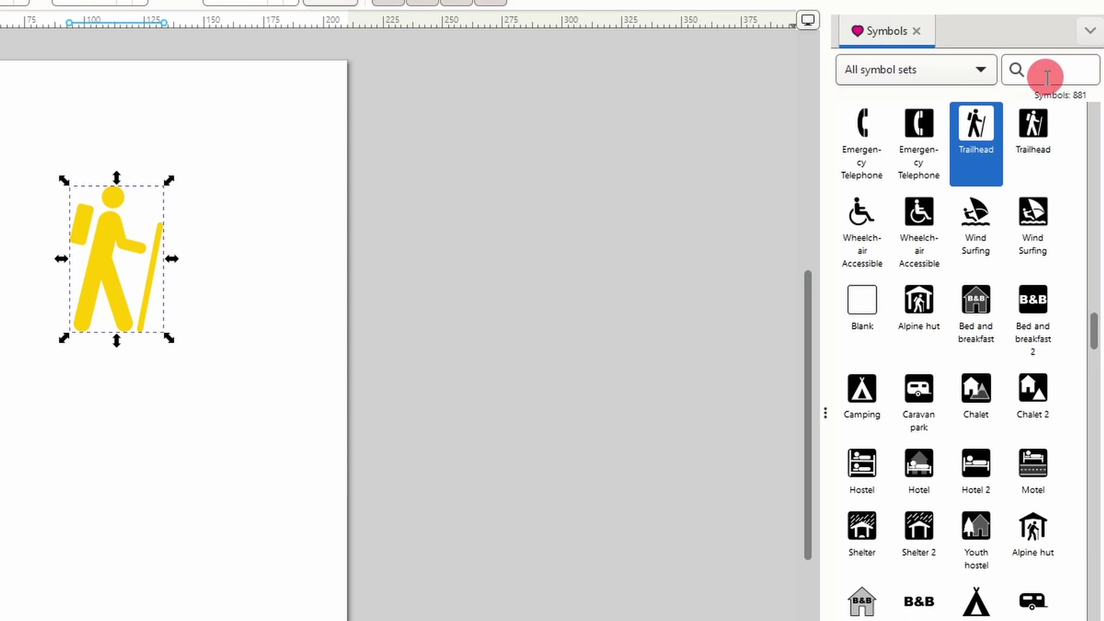
# Search the symbols for 'cashier' and place the Cashier dollar symbol below the telephone and hiker
pyautogui.click(1046, 77)
pyautogui.write('cashier')
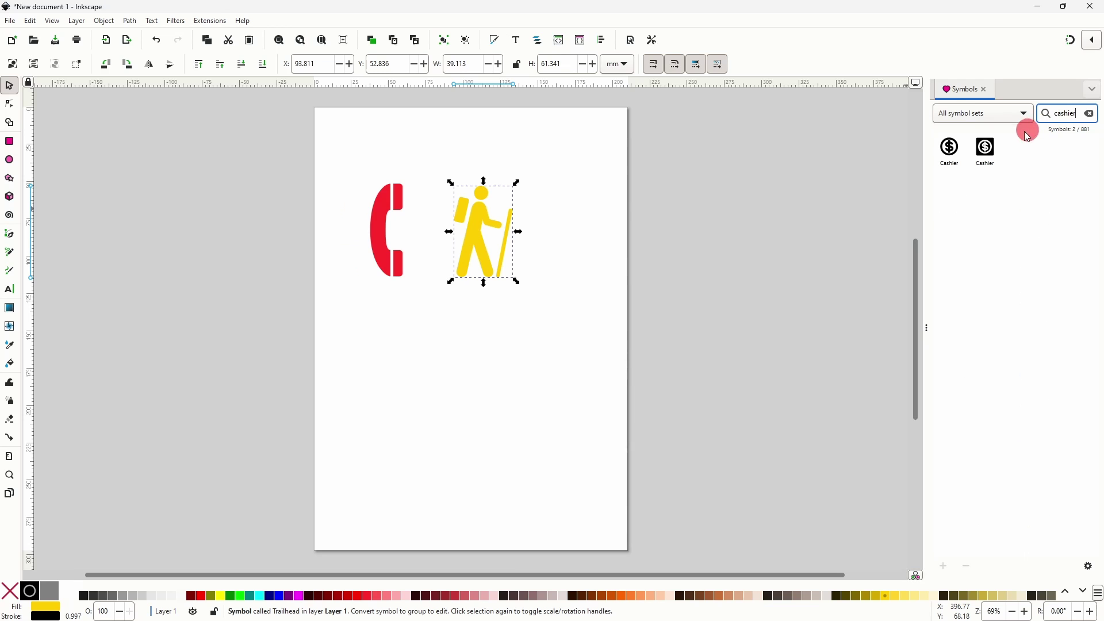
pyautogui.moveTo(950, 152); pyautogui.dragTo(466, 393)
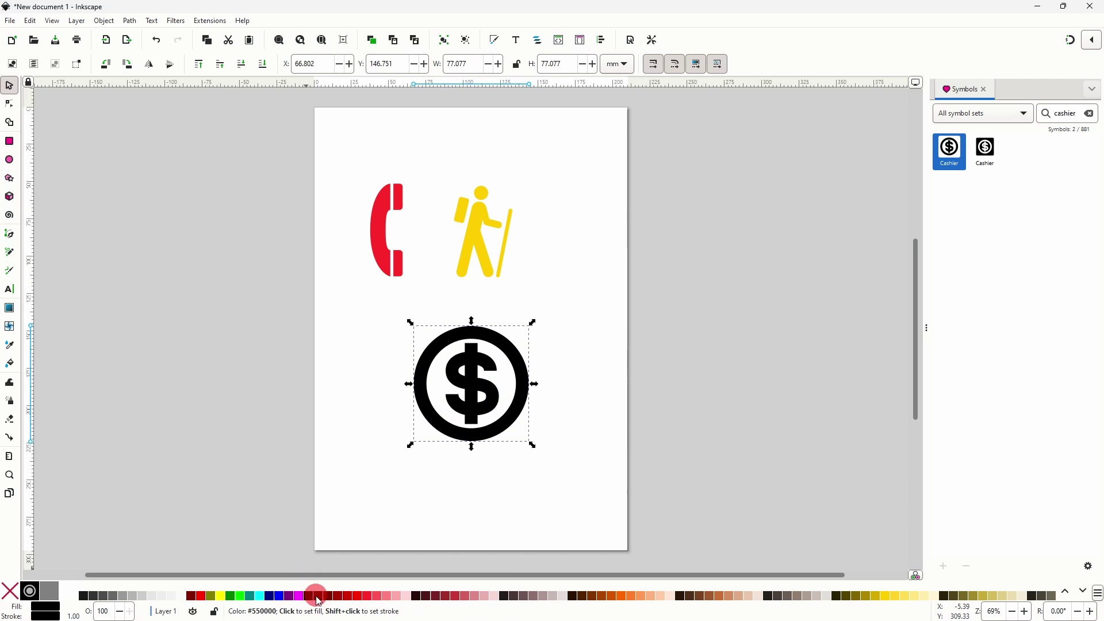
# Try dark red, light greyish pink and dark mauve fills on the Cashier symbol
pyautogui.click(336, 596)
pyautogui.click(553, 595)
pyautogui.click(523, 597)
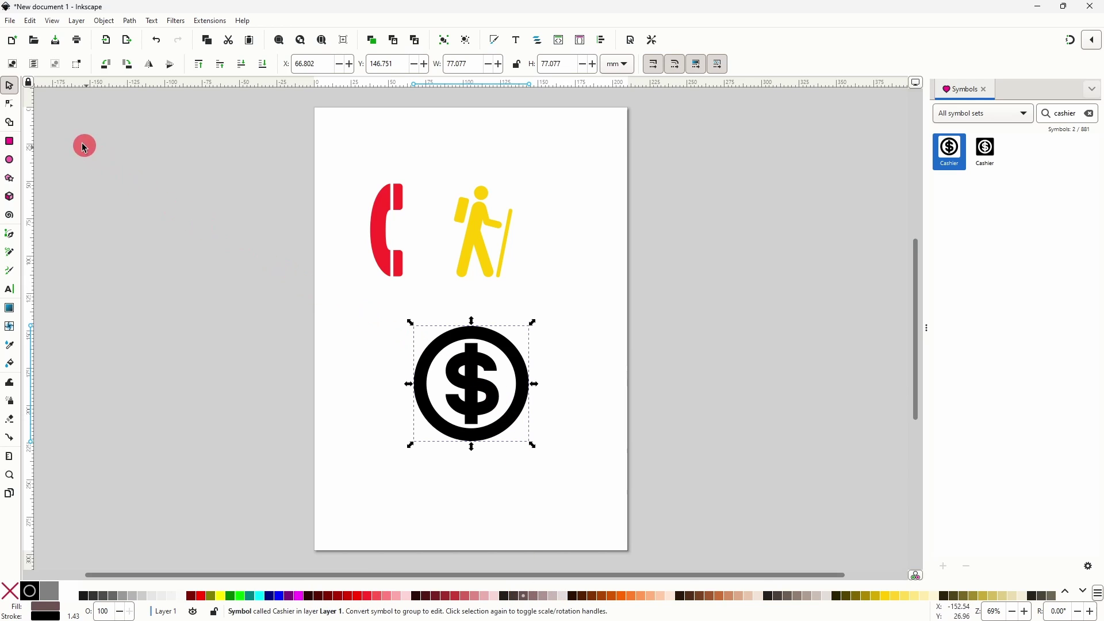
pyautogui.click(9, 104)
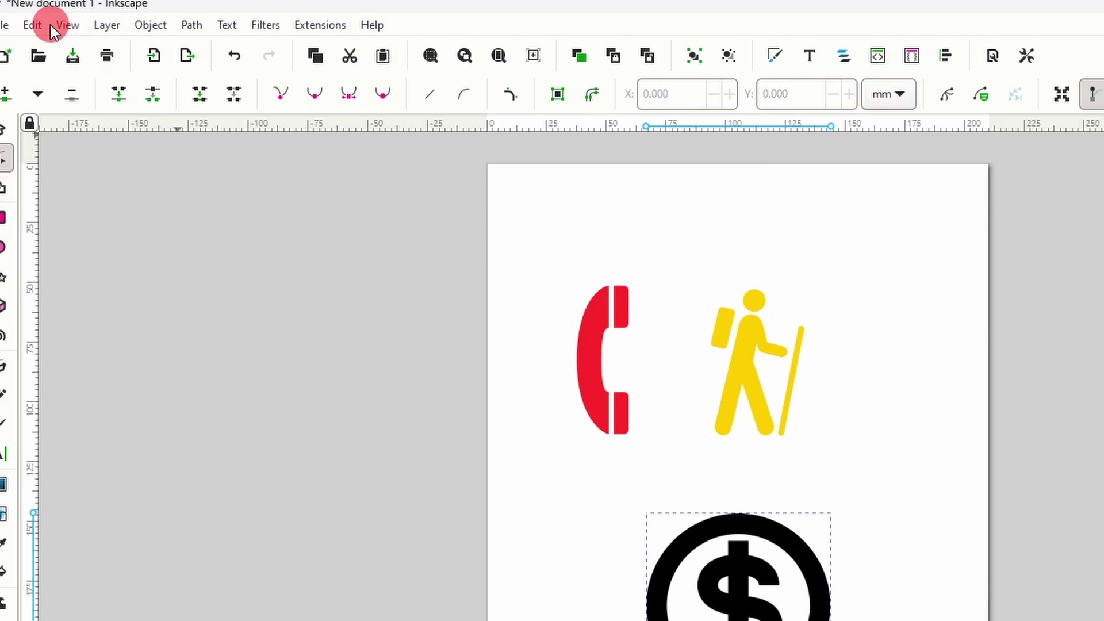
# Unlink the Cashier symbol from its original with Edit > Clone > Unlink Clone
pyautogui.click(36, 21)
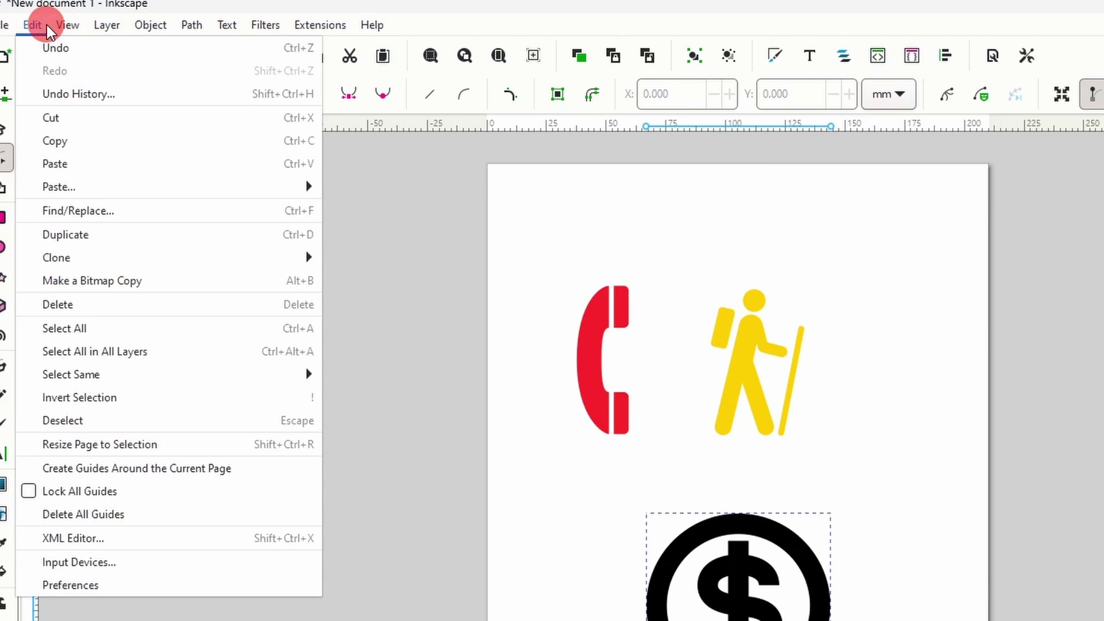
pyautogui.moveTo(86, 248)
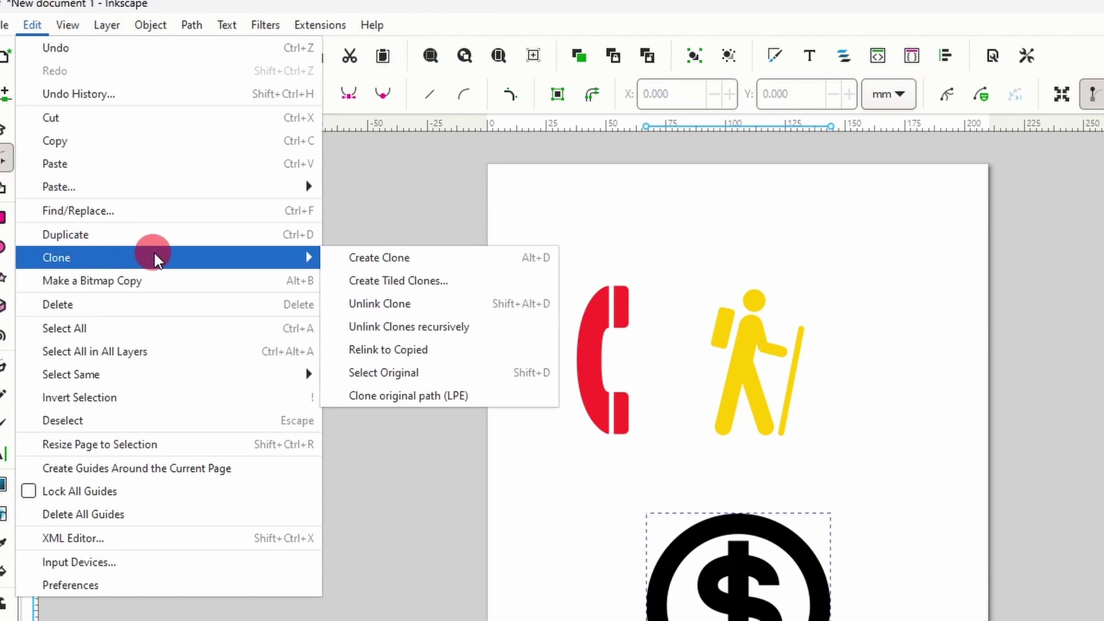
pyautogui.click(425, 304)
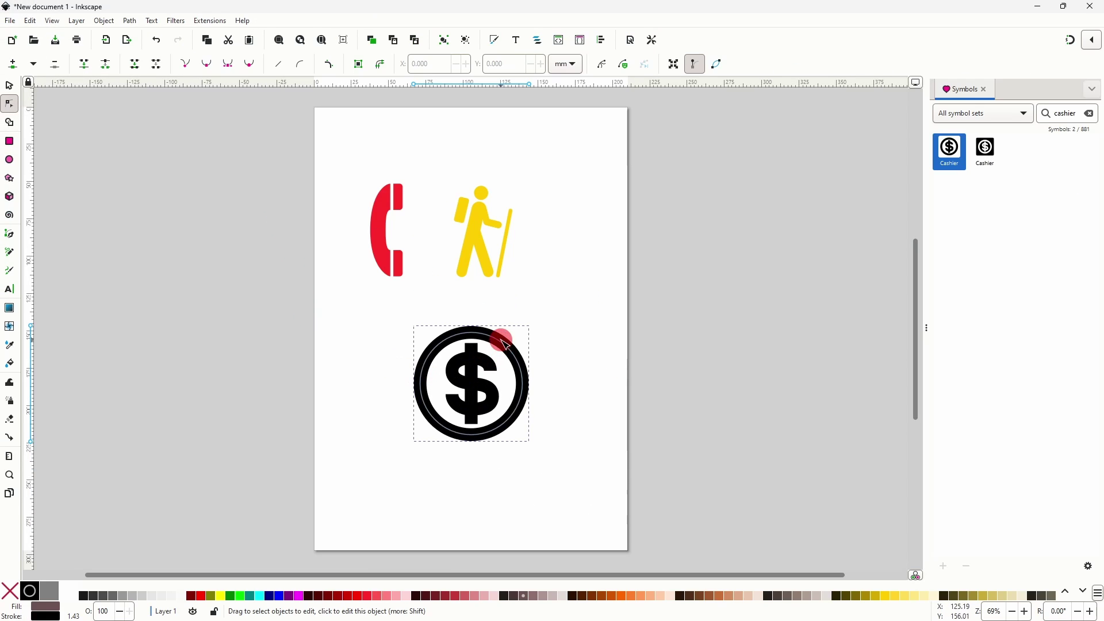
# Recolour the Cashier shape: dark red inner fill, yellow ring, and yellow dollar sign
pyautogui.click(504, 344)
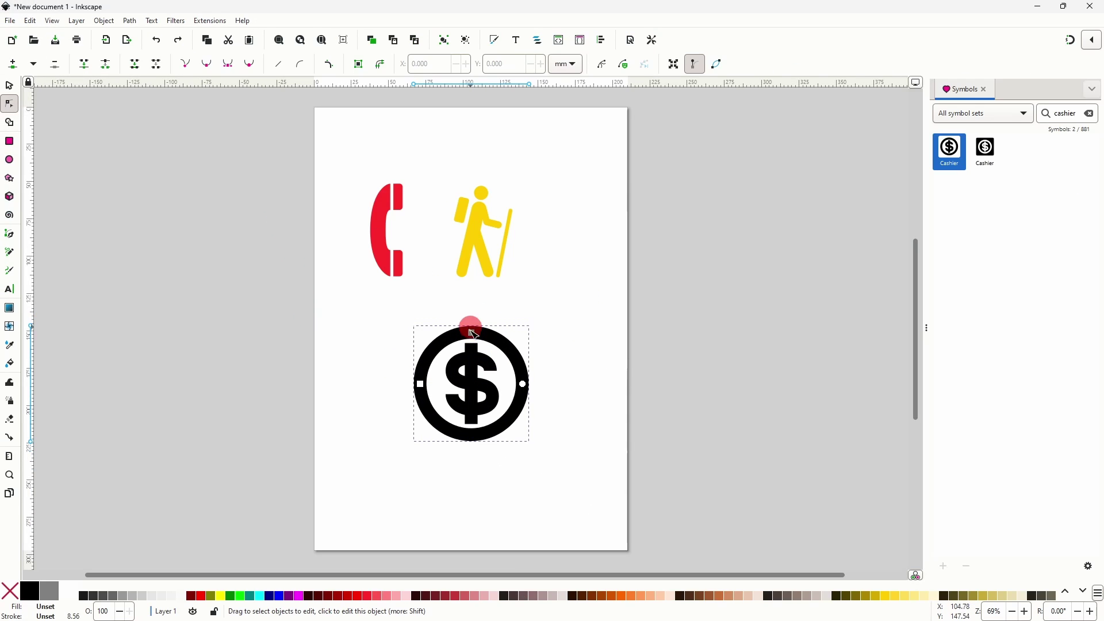
pyautogui.click(339, 596)
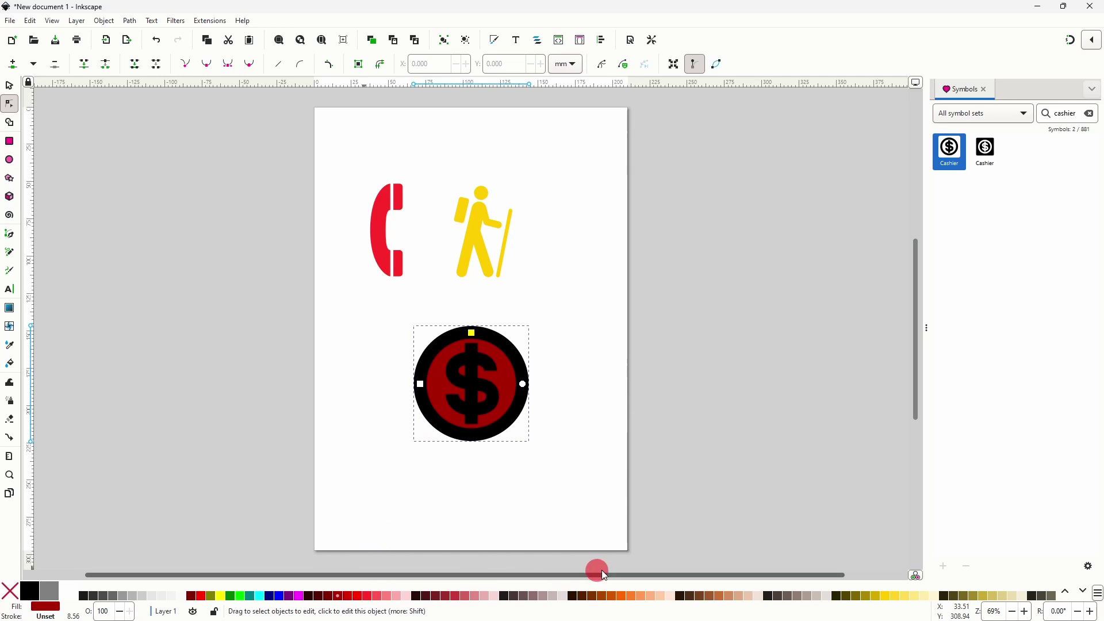
pyautogui.keyDown('shift'); pyautogui.click(886, 596); pyautogui.keyUp('shift')
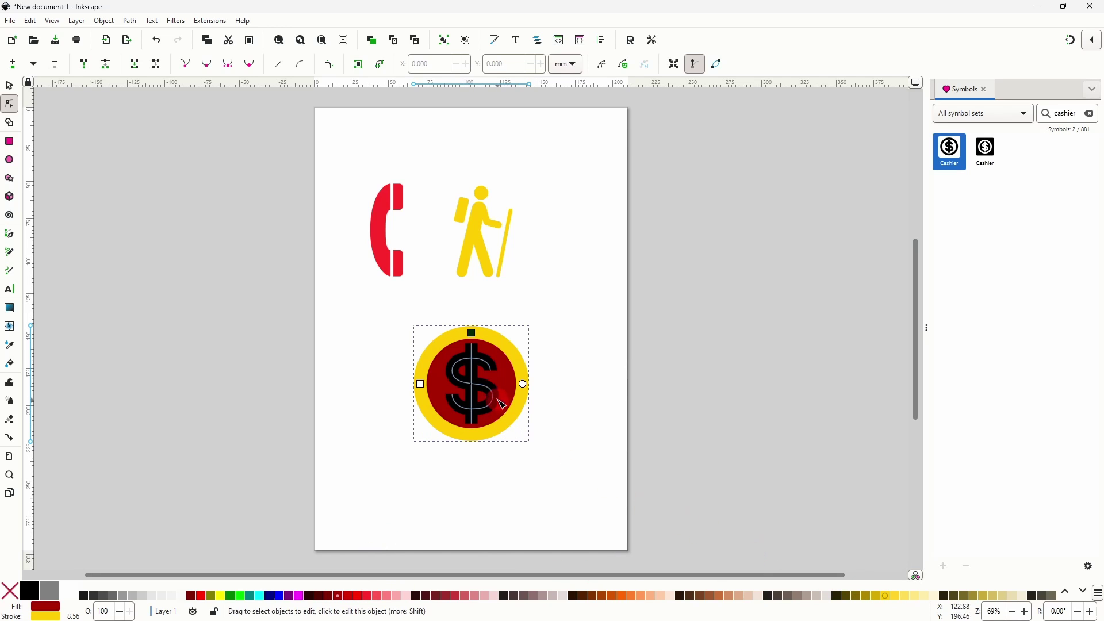
pyautogui.click(497, 396)
pyautogui.click(885, 596)
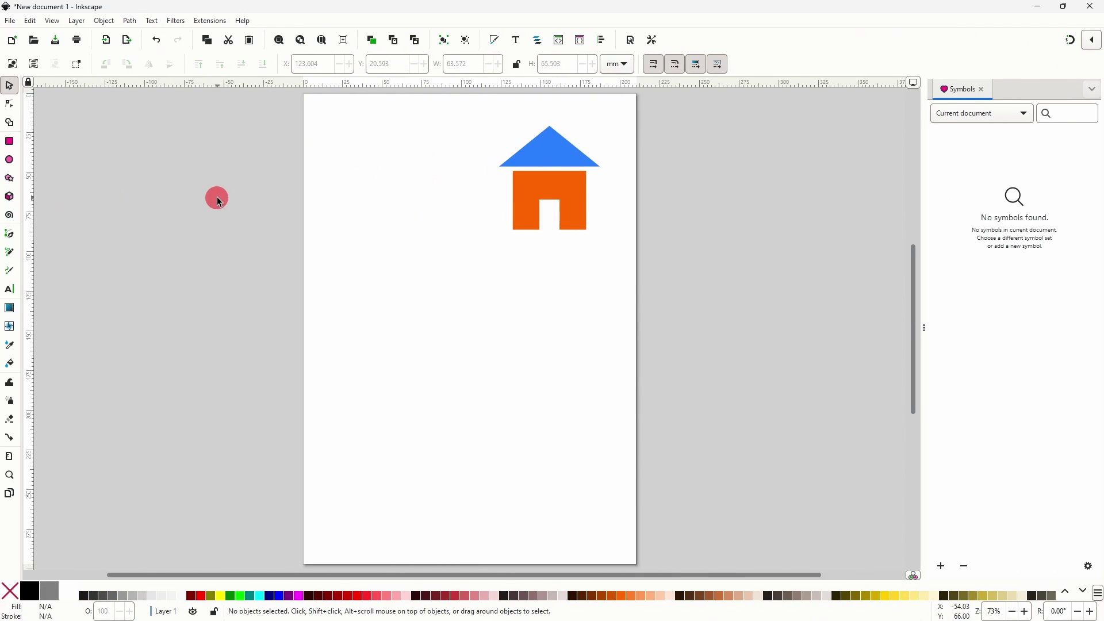
# Draw a five-pointed star beside the house, then unset its fill and stroke so it renders black
pyautogui.click(9, 178)
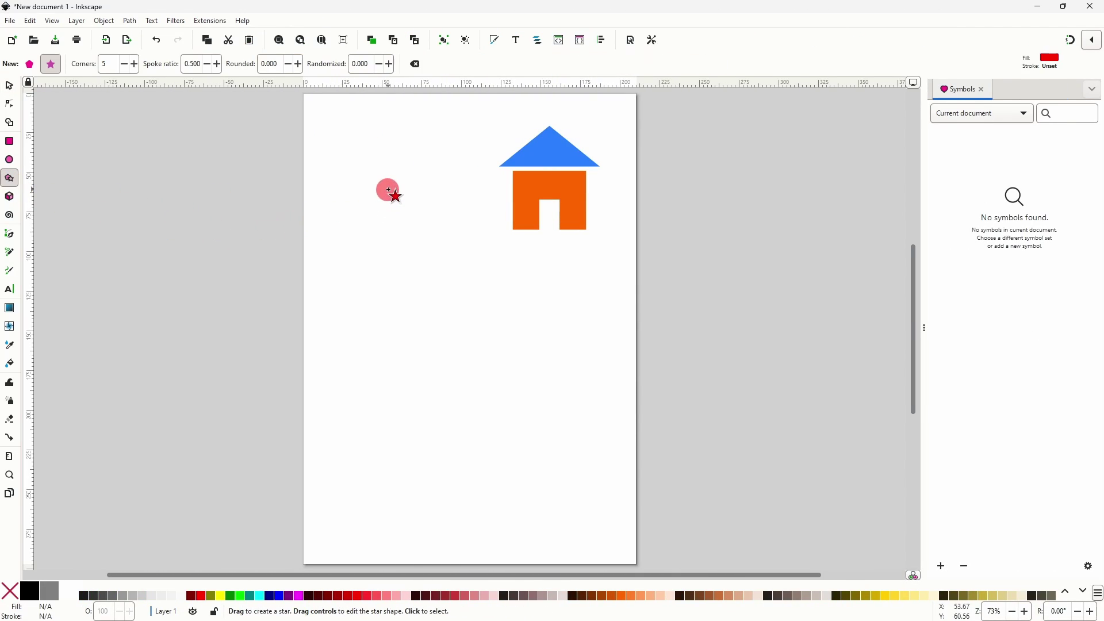
pyautogui.moveTo(390, 190); pyautogui.dragTo(431, 231)
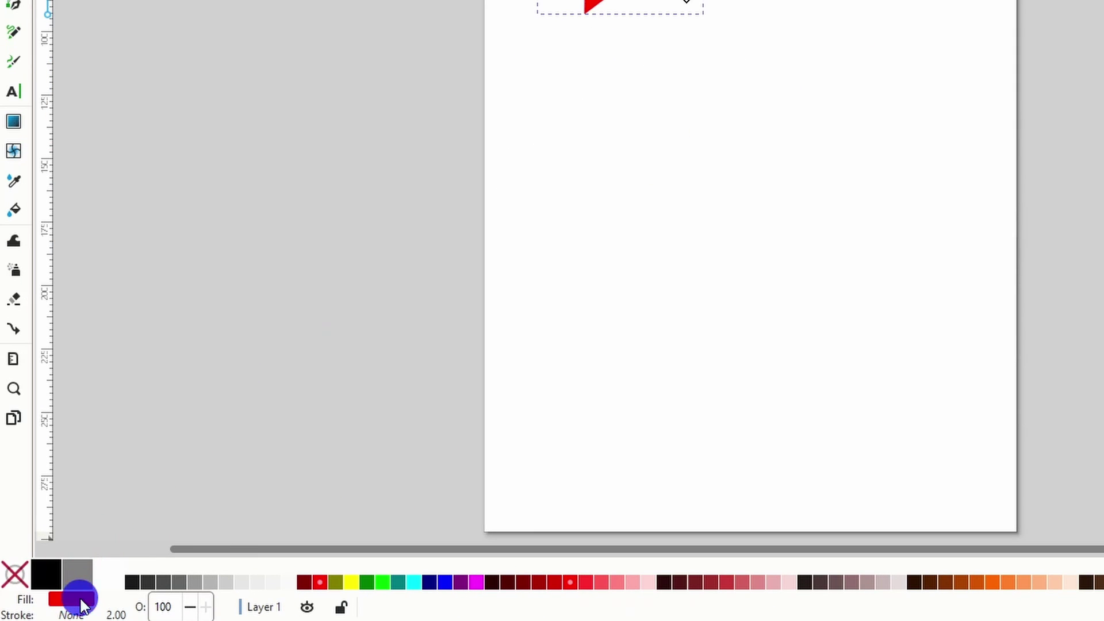
pyautogui.rightClick(83, 605)
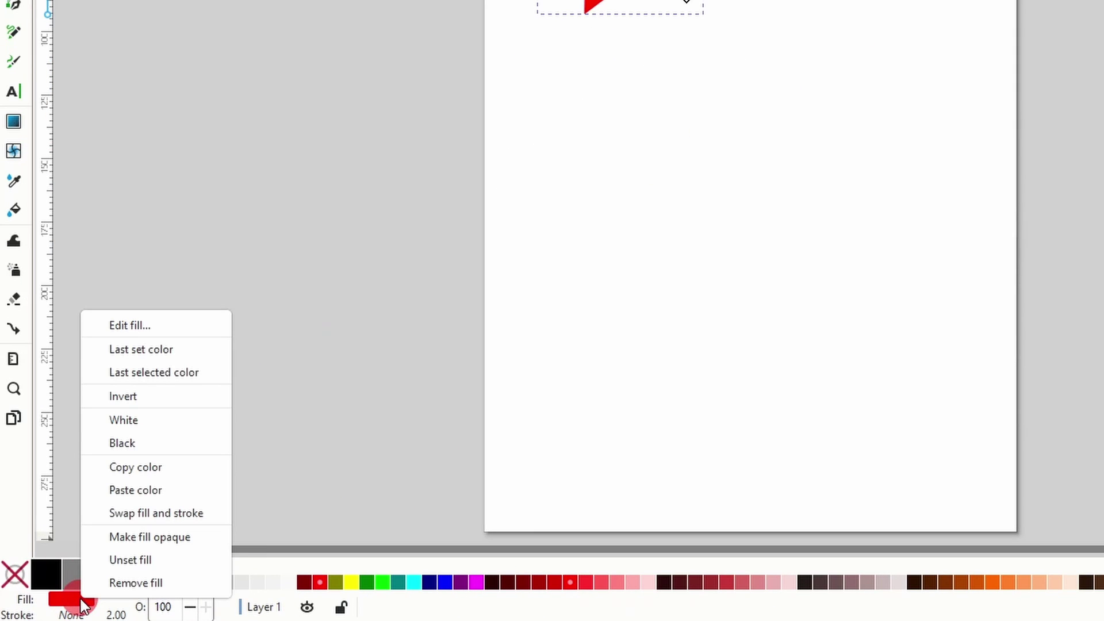
pyautogui.click(122, 561)
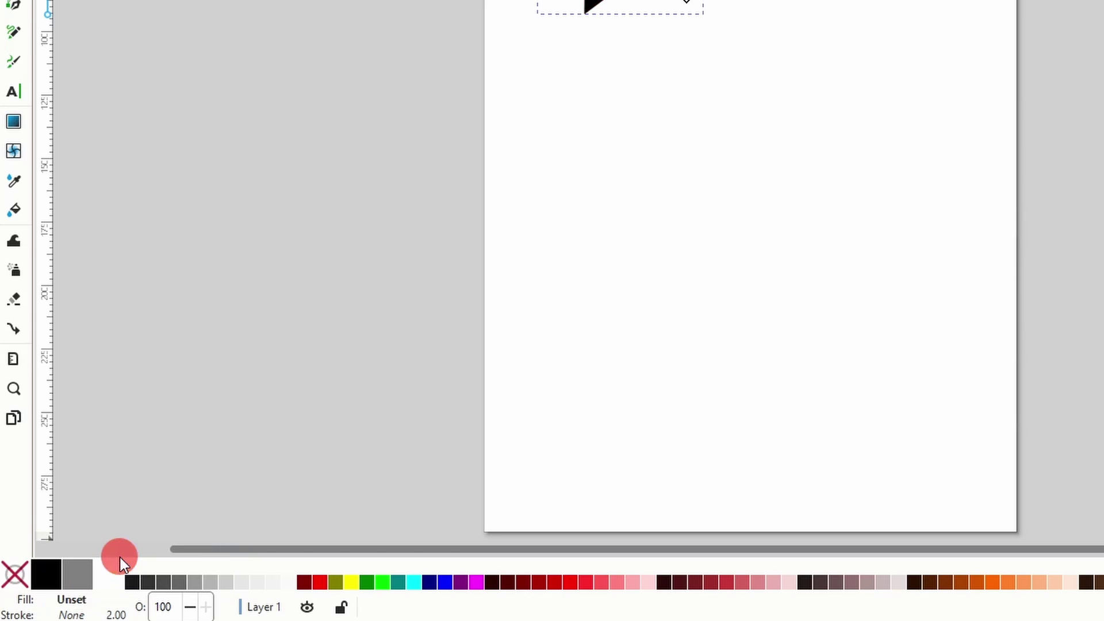
pyautogui.rightClick(74, 614)
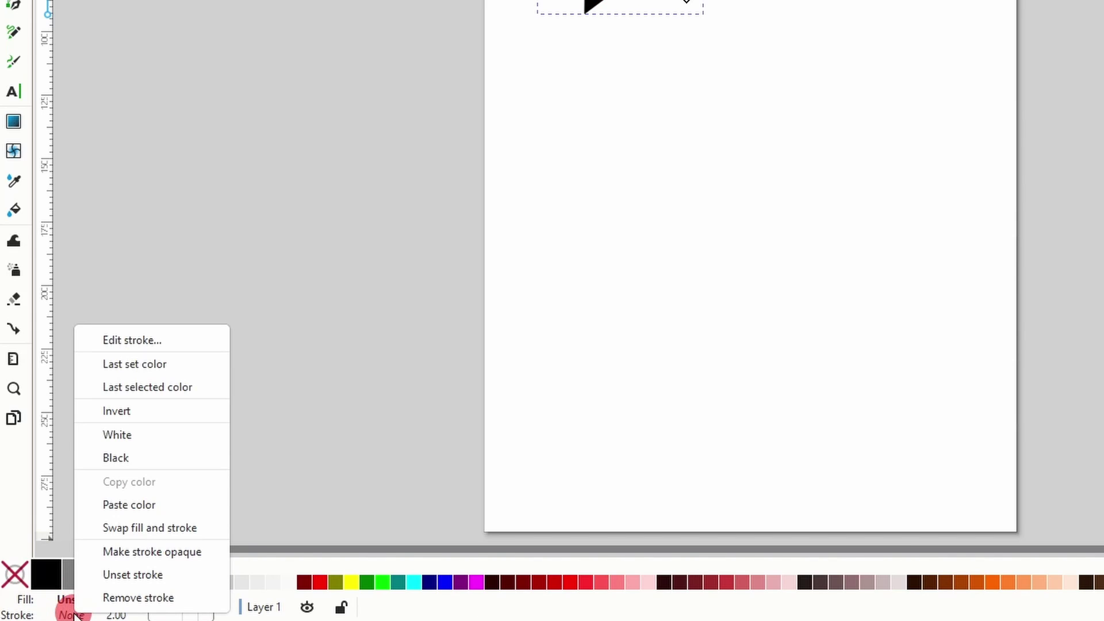
pyautogui.click(104, 574)
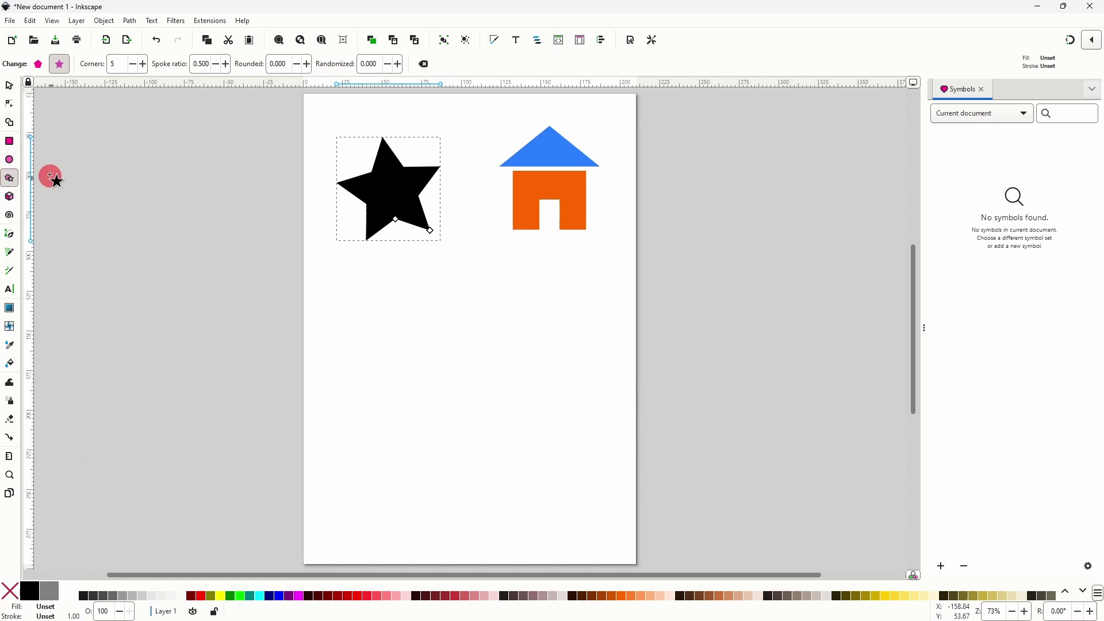
# Convert the star into a symbol and place two copies of it below the star
pyautogui.click(13, 87)
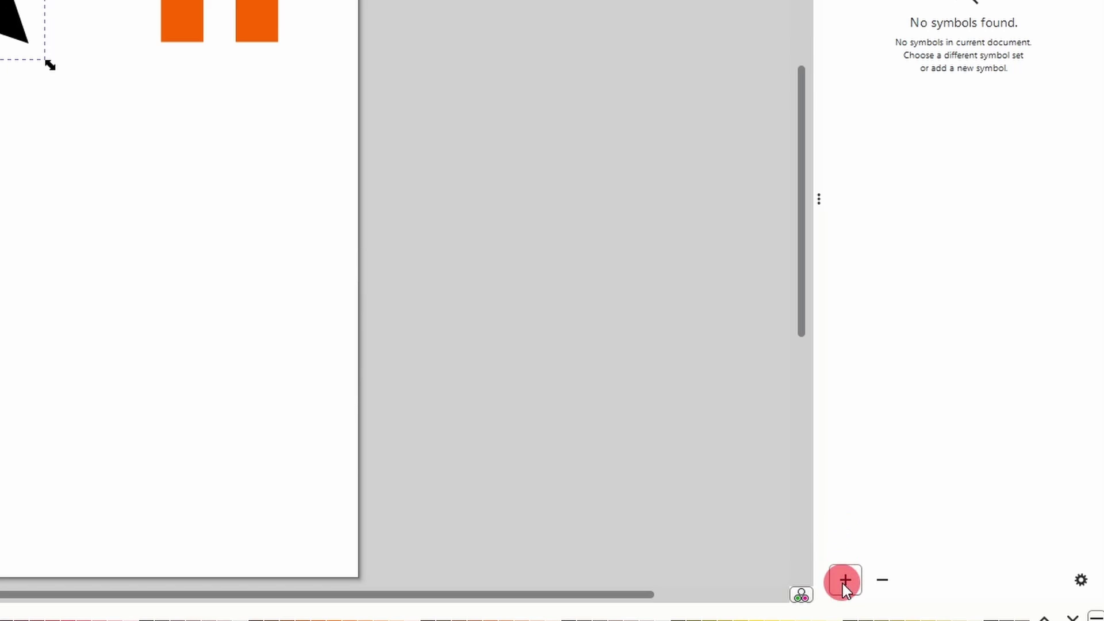
pyautogui.click(845, 581)
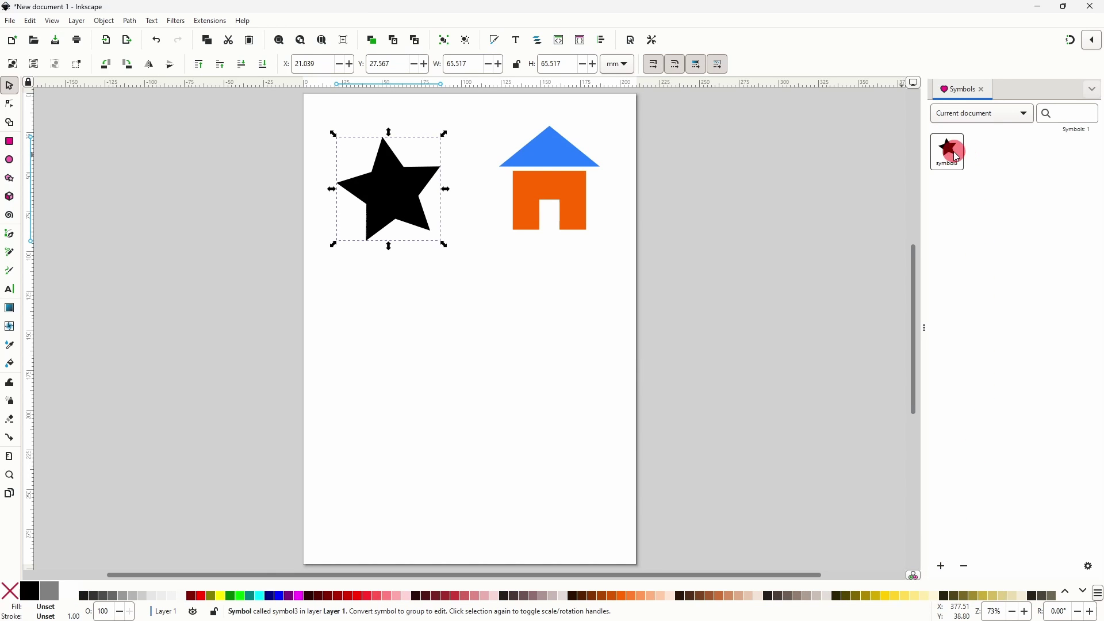
pyautogui.moveTo(957, 156); pyautogui.dragTo(409, 345)
pyautogui.moveTo(962, 153); pyautogui.dragTo(554, 354)
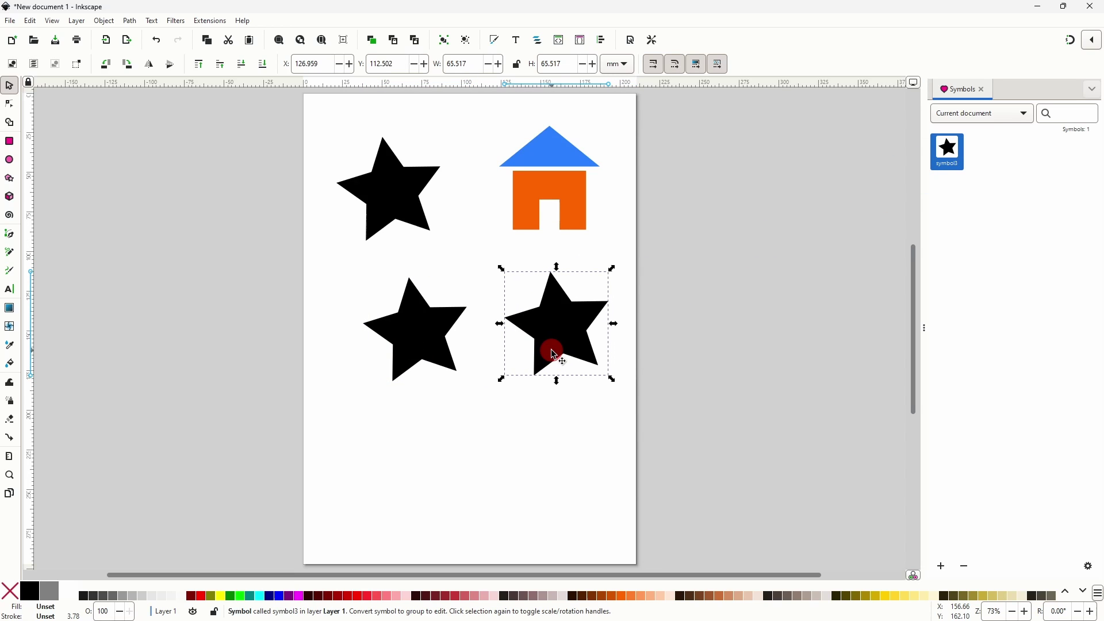
# Color one star copy yellow and the other orange-brown #D45500
pyautogui.click(895, 595)
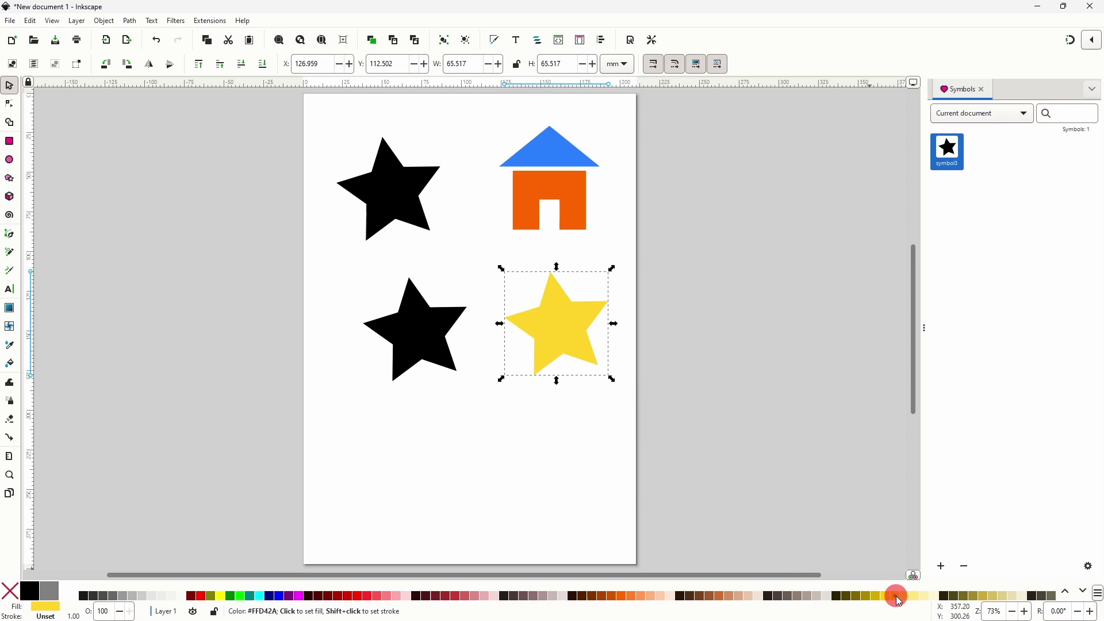
pyautogui.click(423, 349)
pyautogui.click(615, 596)
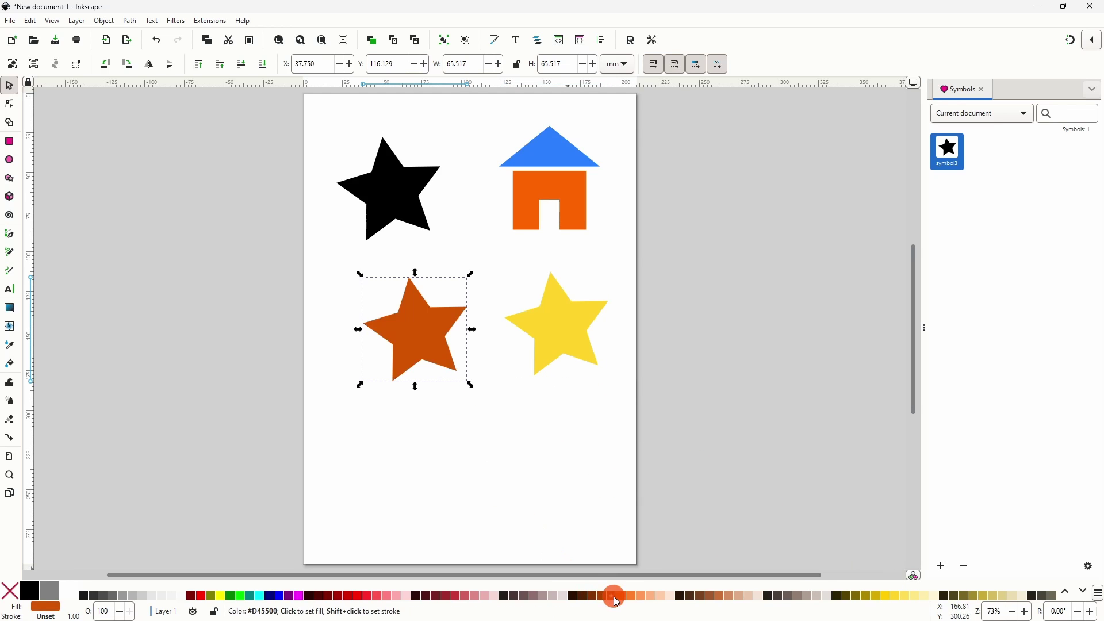
pyautogui.click(495, 357)
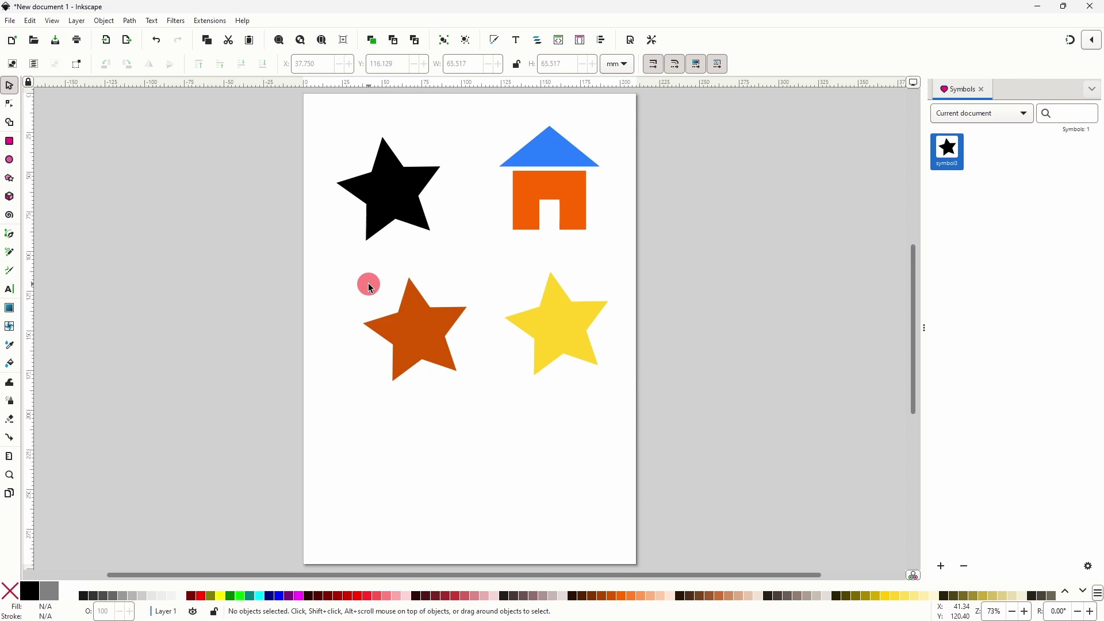
# Group the house's roof and body and turn the group into symbol g3
pyautogui.moveTo(489, 110); pyautogui.dragTo(638, 254)
pyautogui.rightClick(564, 189)
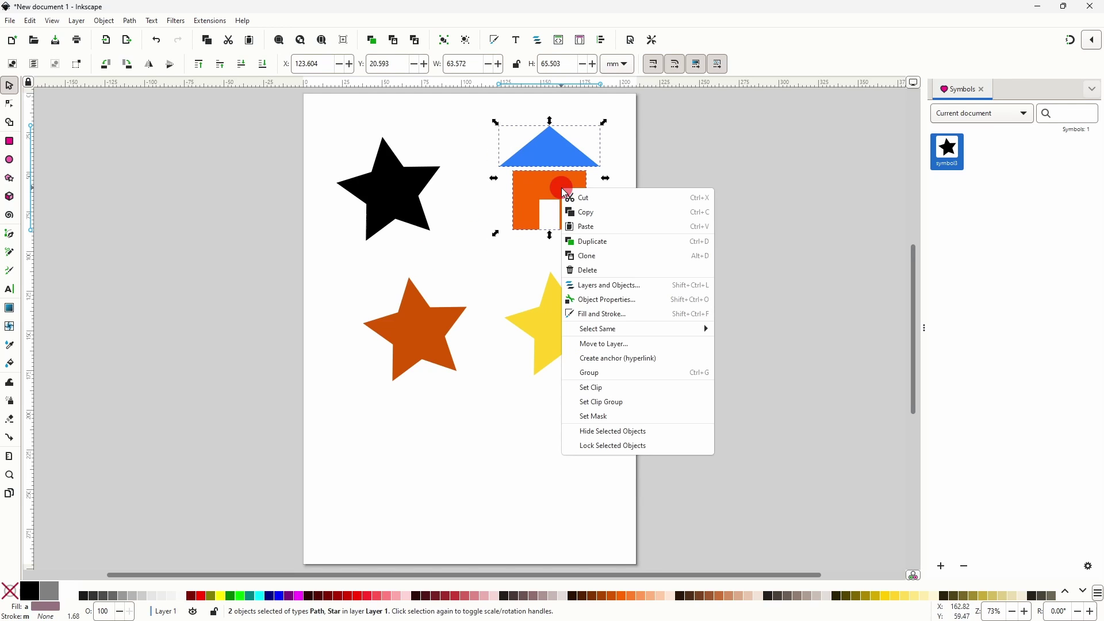
pyautogui.click(589, 375)
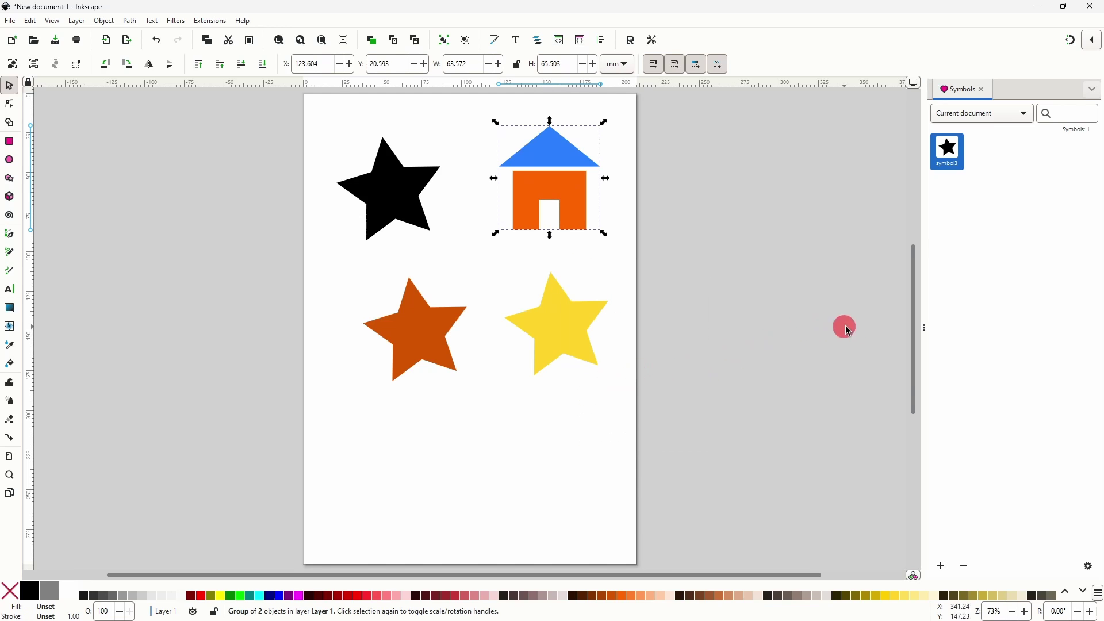
pyautogui.click(942, 566)
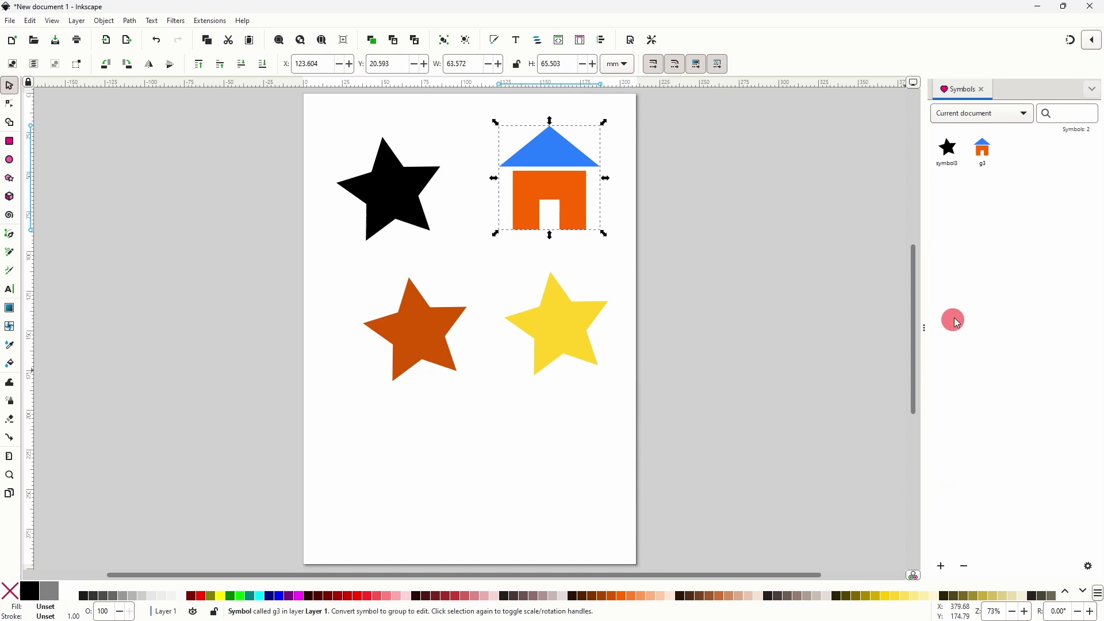
# Place a house symbol copy below the stars and delete the original star and house
pyautogui.click(980, 150)
pyautogui.moveTo(984, 157); pyautogui.dragTo(443, 503)
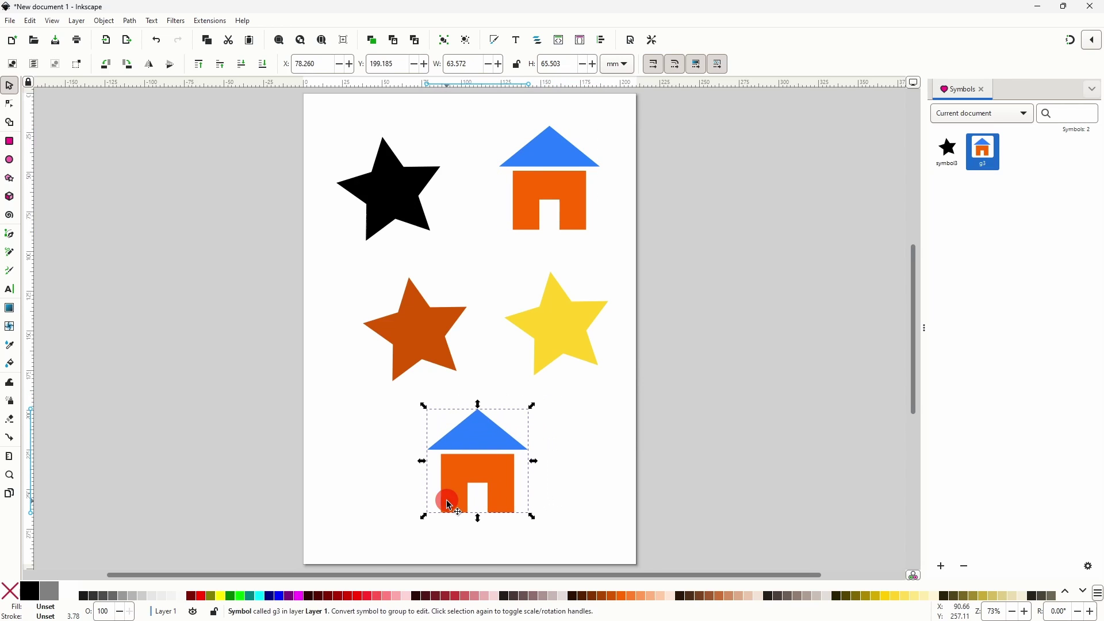
pyautogui.moveTo(323, 104); pyautogui.dragTo(638, 266)
pyautogui.press('Delete')
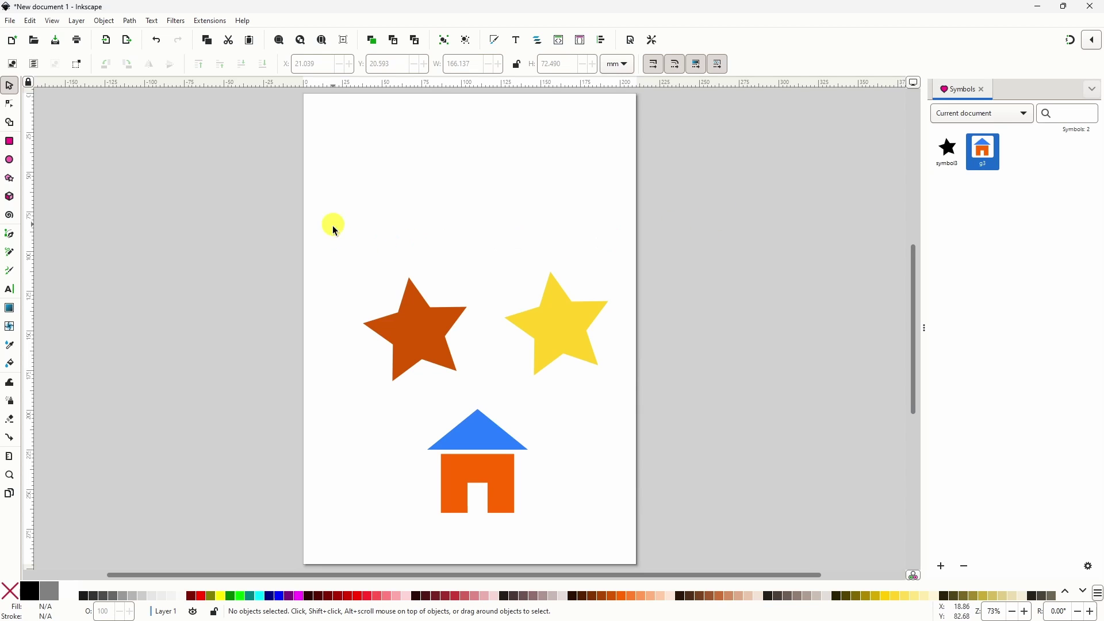
# Delete the two star copies and the house copy, then dissolve symbol3 and g3
pyautogui.moveTo(332, 224); pyautogui.dragTo(637, 536)
pyautogui.press('Delete')
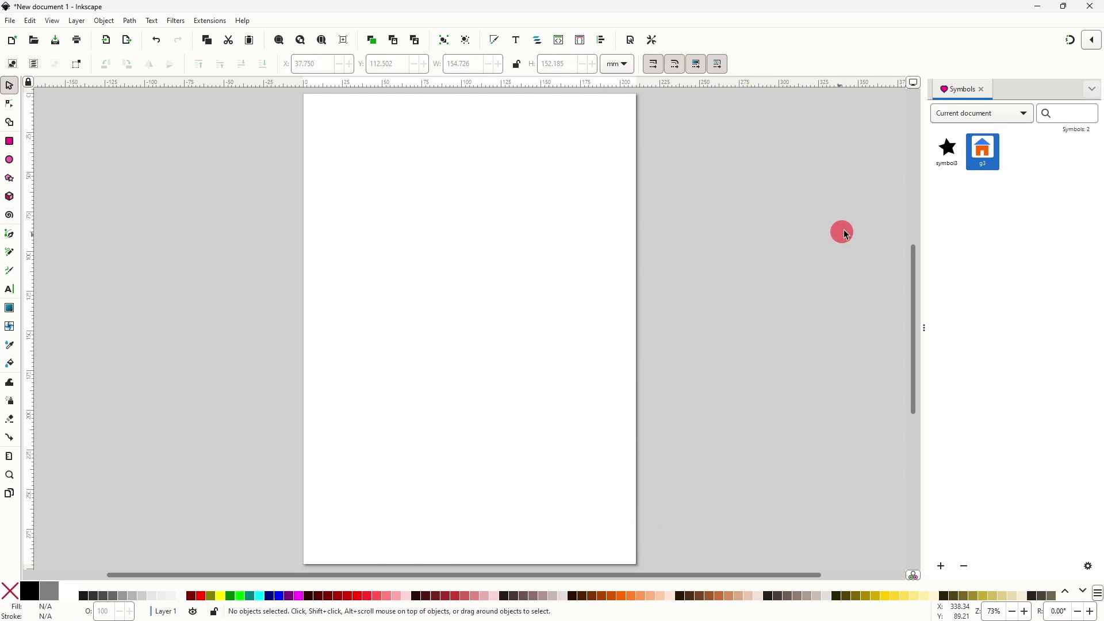
pyautogui.click(945, 154)
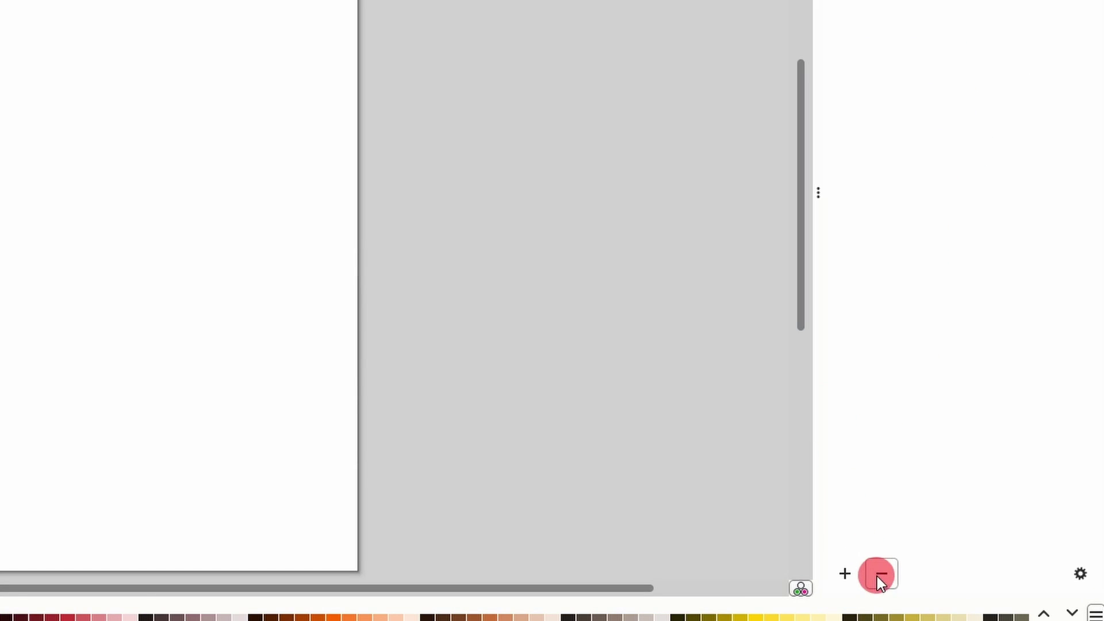
pyautogui.click(877, 576)
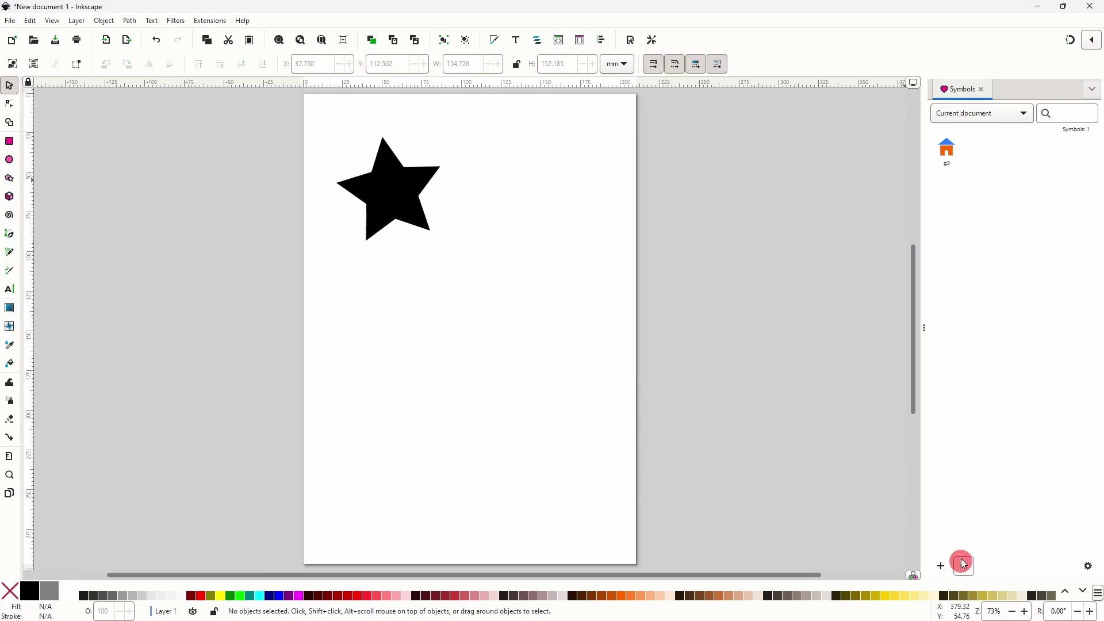
pyautogui.click(946, 155)
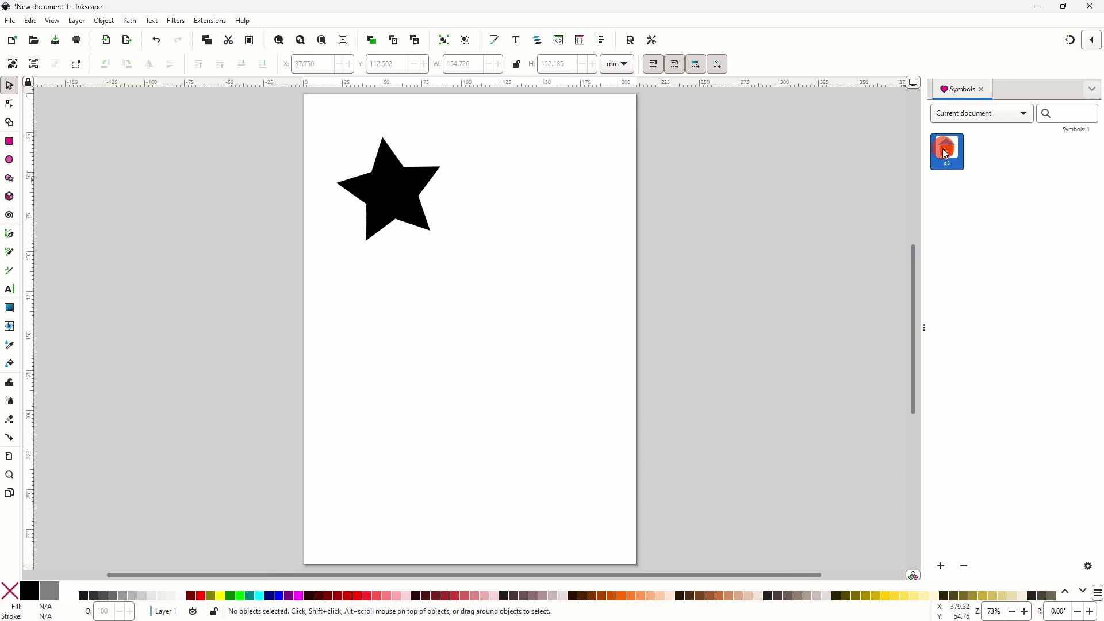
pyautogui.click(964, 568)
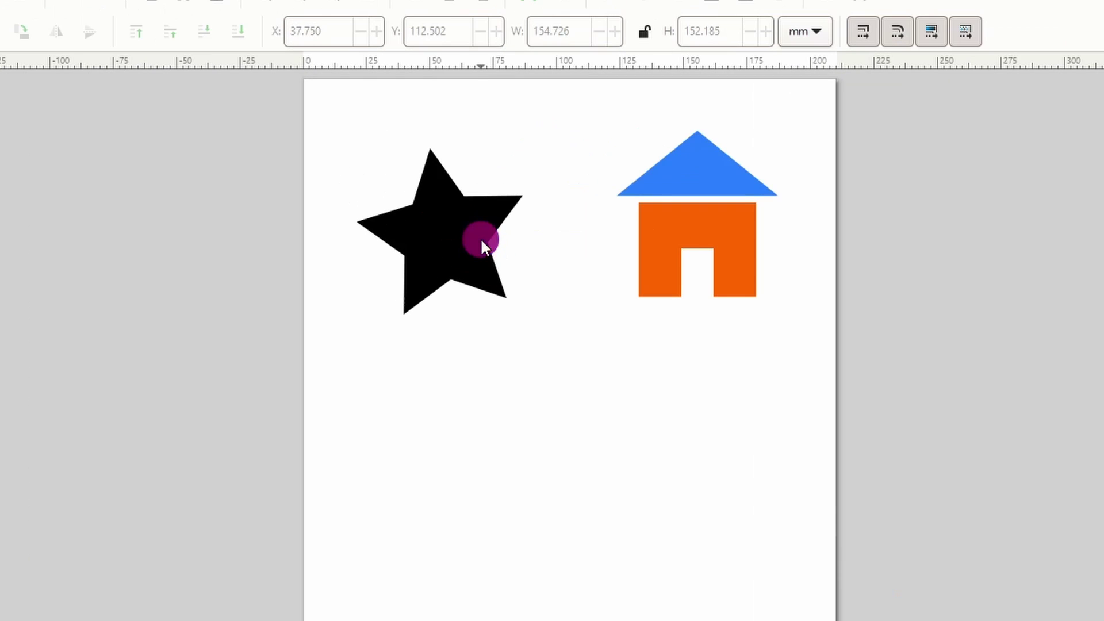
# Give the star the ID 'Star' in Object Properties and select the house group's ID for renaming
pyautogui.rightClick(416, 193)
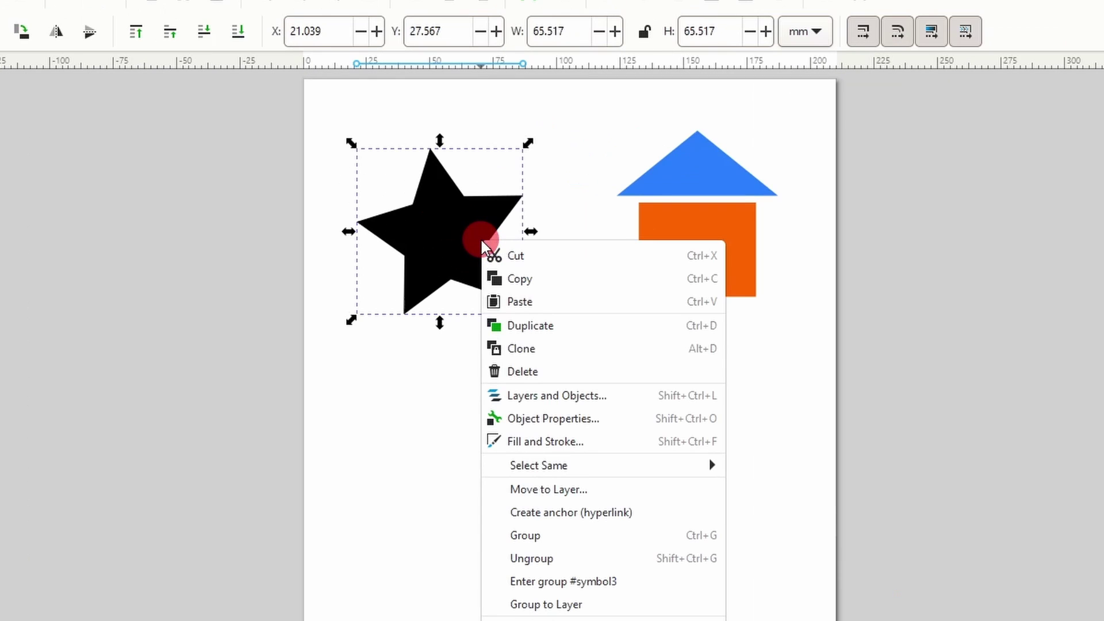
pyautogui.click(543, 418)
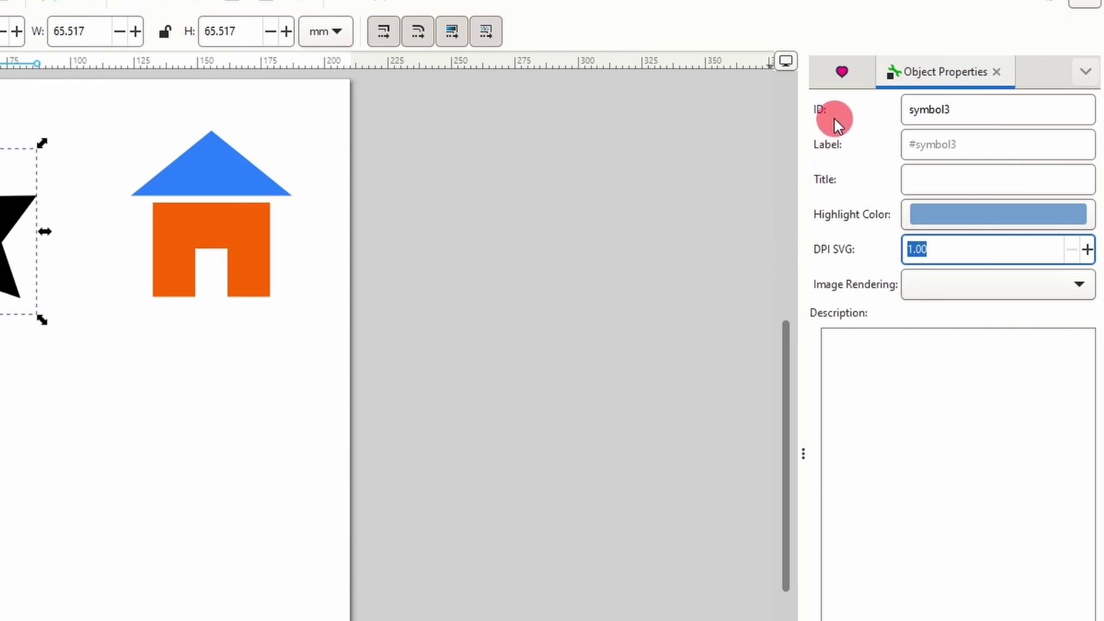
pyautogui.doubleClick(920, 109)
pyautogui.write('Star')
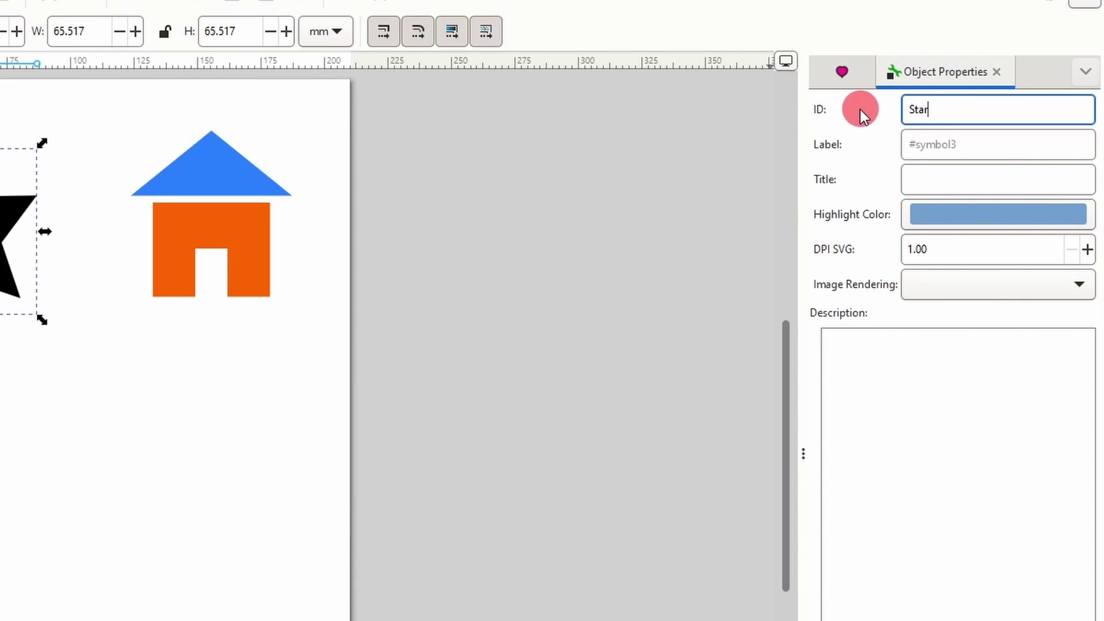
pyautogui.click(257, 183)
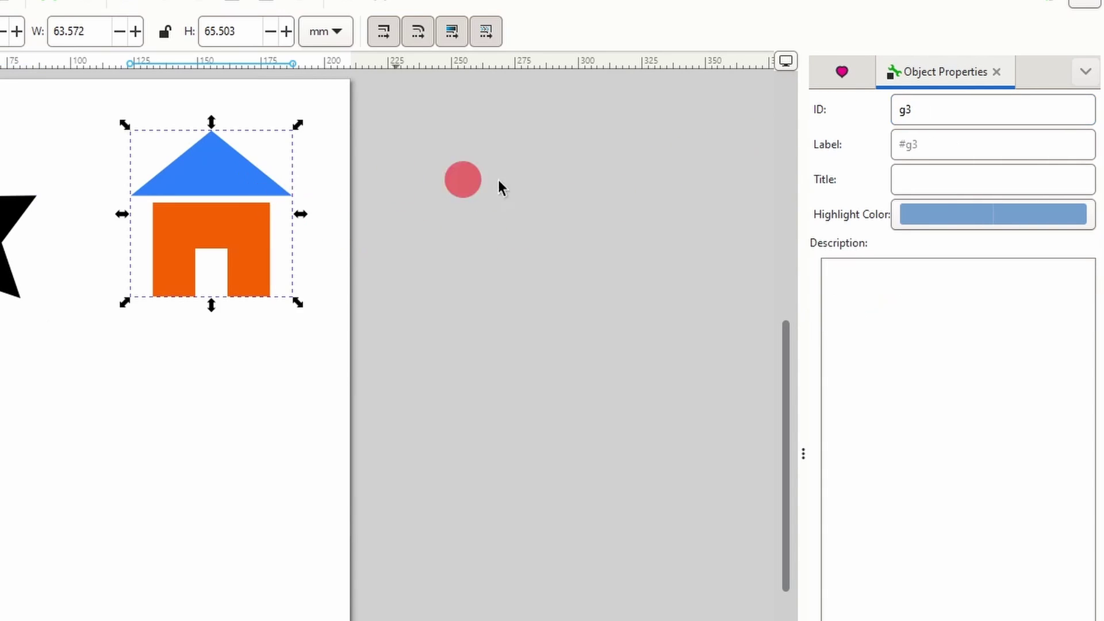
pyautogui.doubleClick(951, 118)
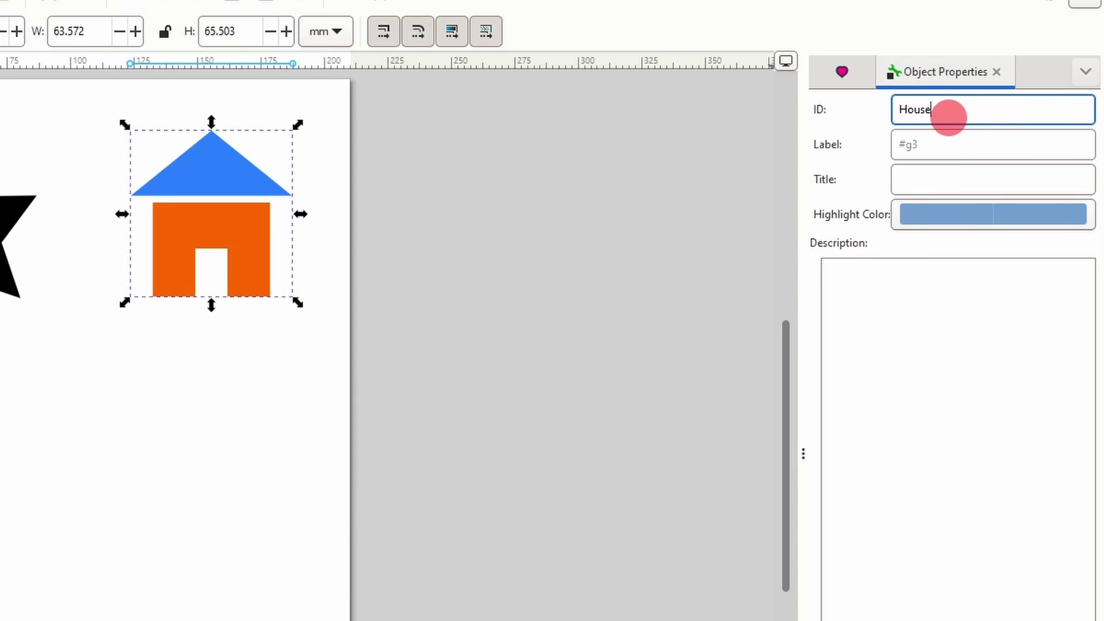
# Convert the house group into a symbol named House
pyautogui.write('House')
pyautogui.click(839, 71)
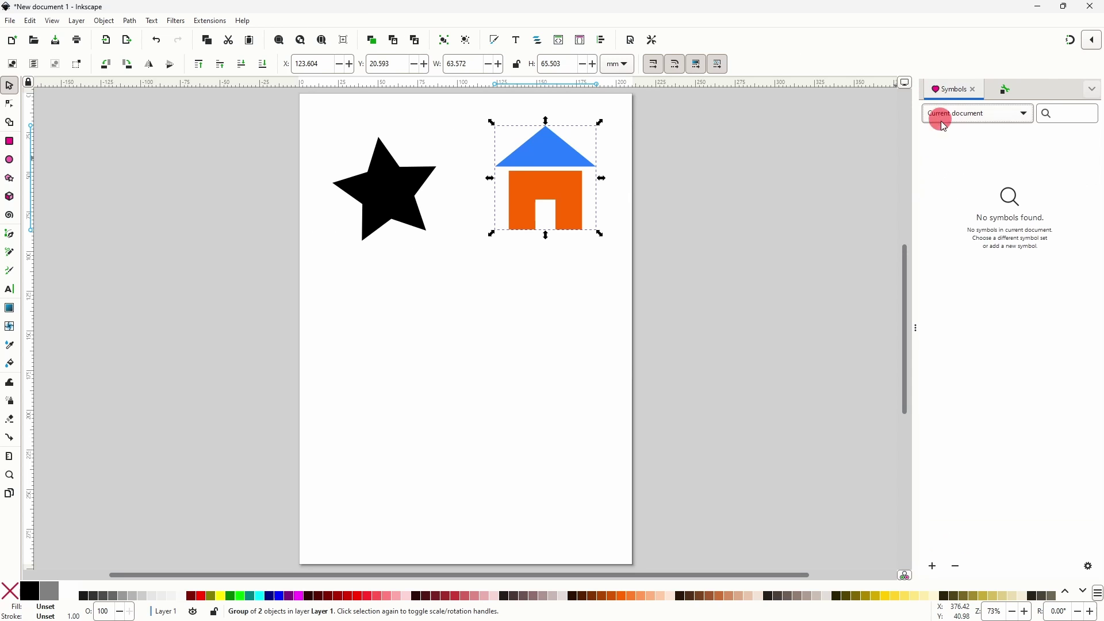
pyautogui.click(932, 566)
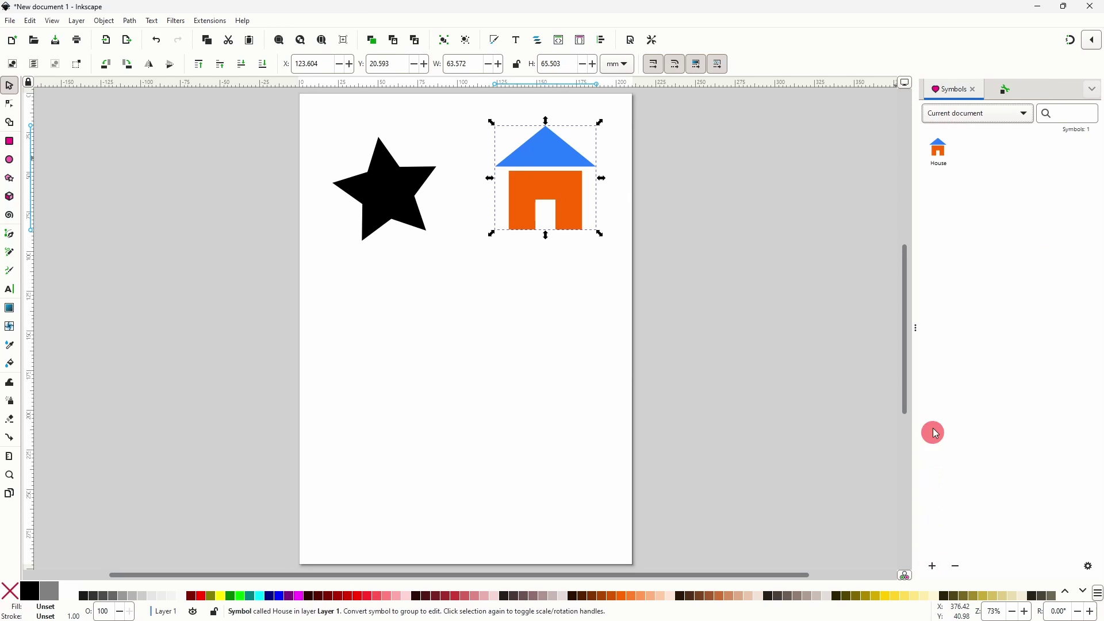
# Convert the black star into a symbol, then check the symbol set list without changing it
pyautogui.click(407, 189)
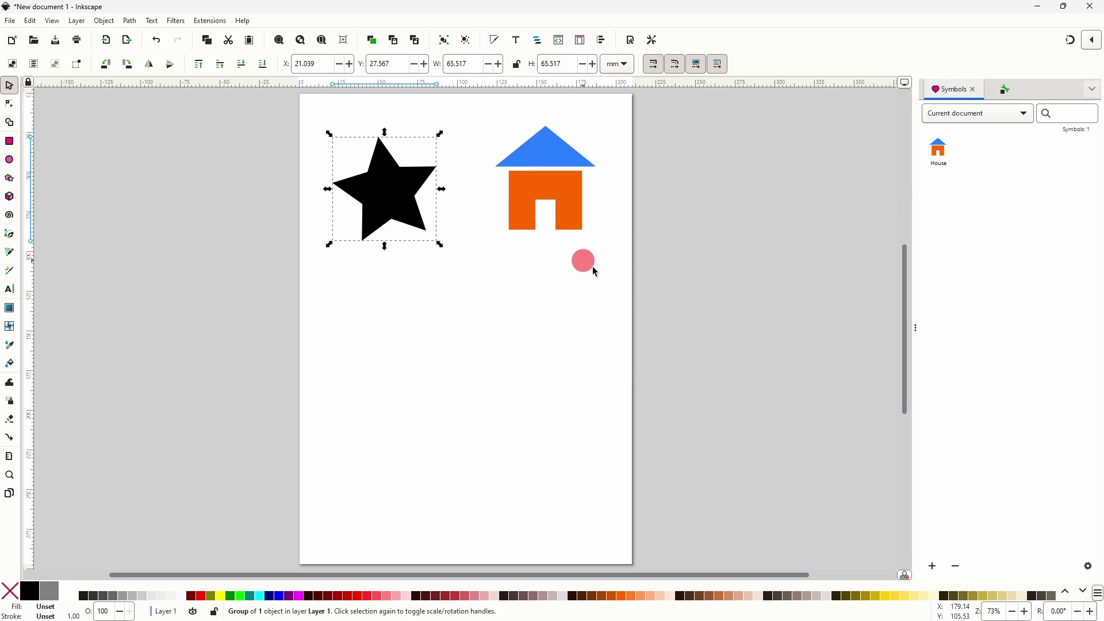
pyautogui.click(932, 567)
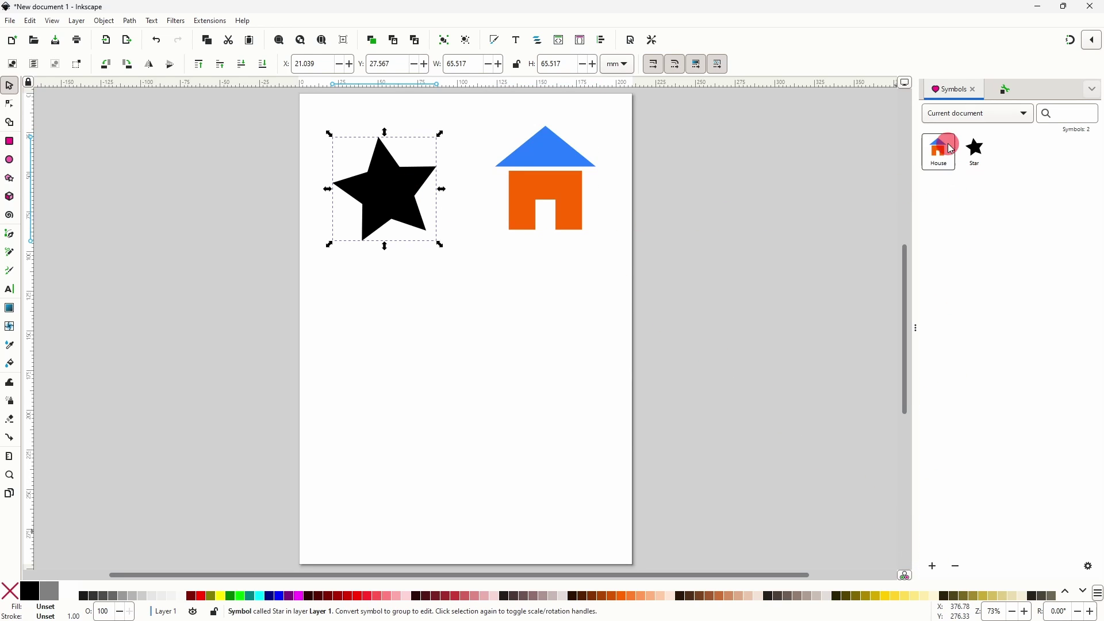
pyautogui.click(1009, 119)
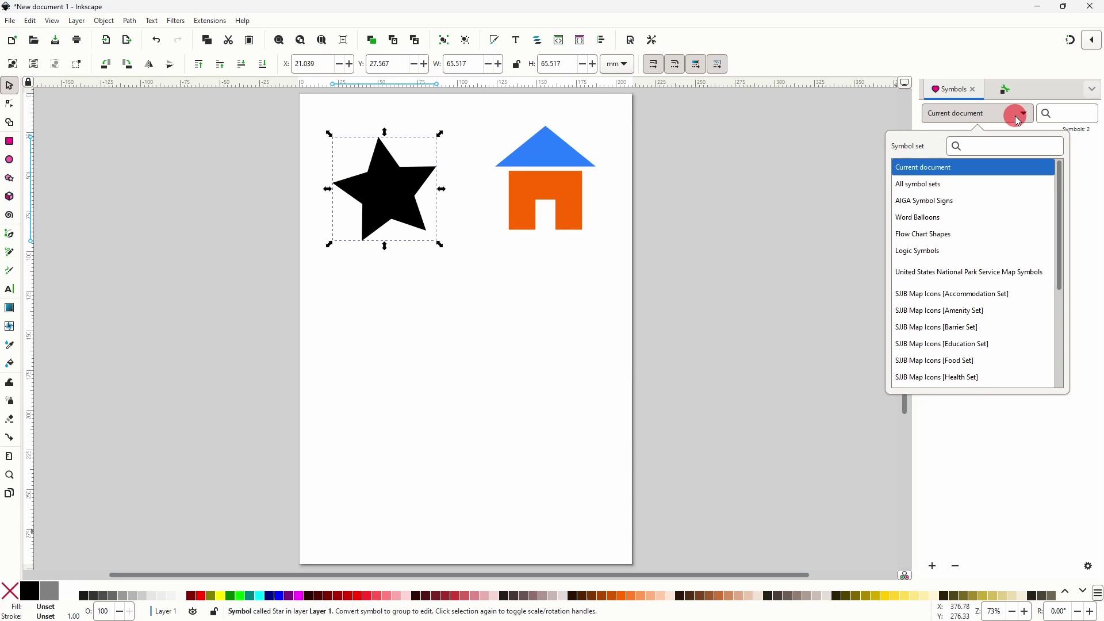
pyautogui.click(1015, 116)
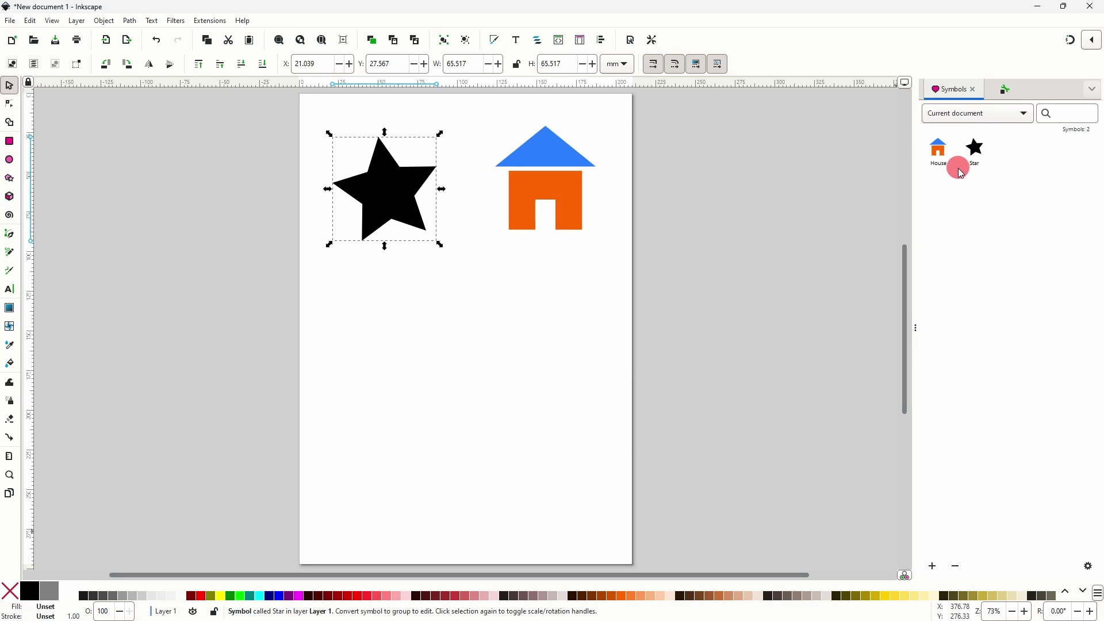
# Delete the star and house from the page and save the document as My Symbols.svg
pyautogui.moveTo(634, 299); pyautogui.dragTo(304, 123)
pyautogui.press('Delete')
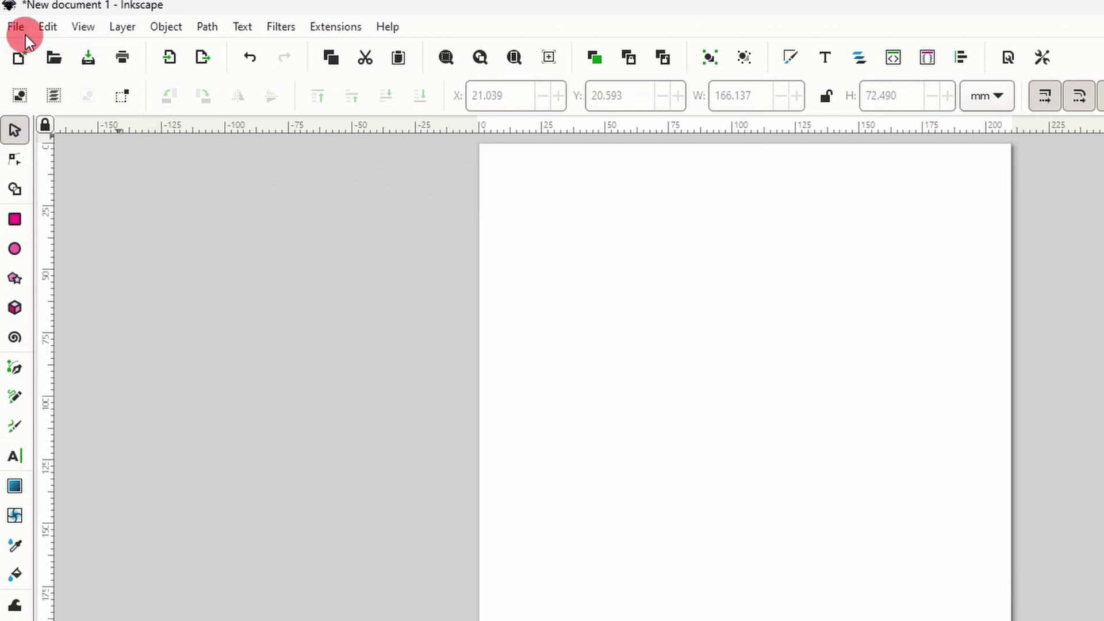
pyautogui.click(10, 21)
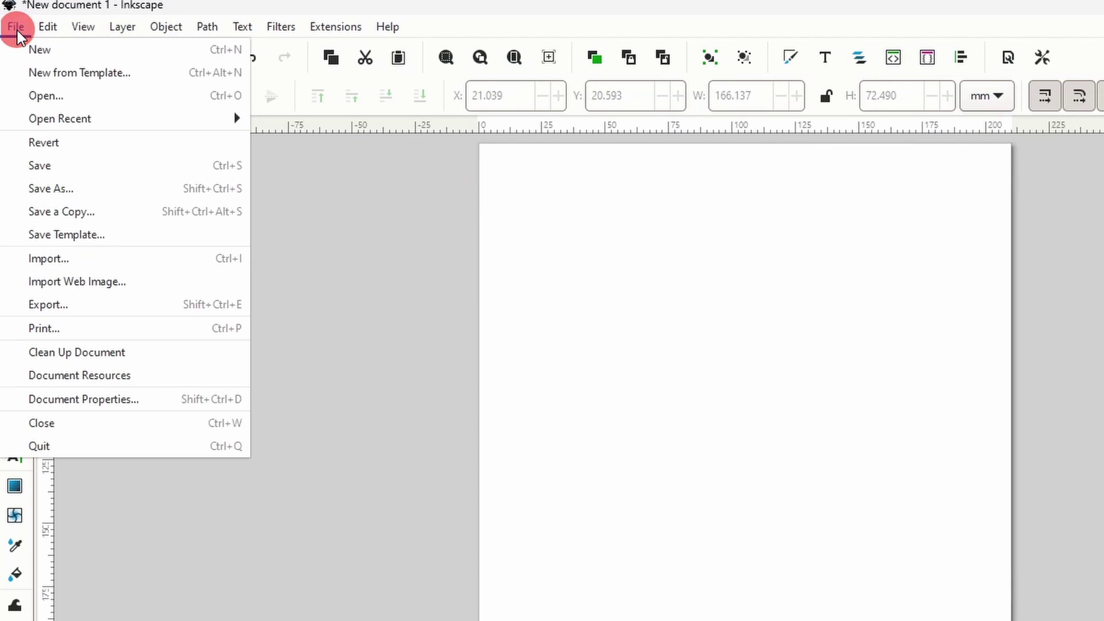
pyautogui.click(105, 192)
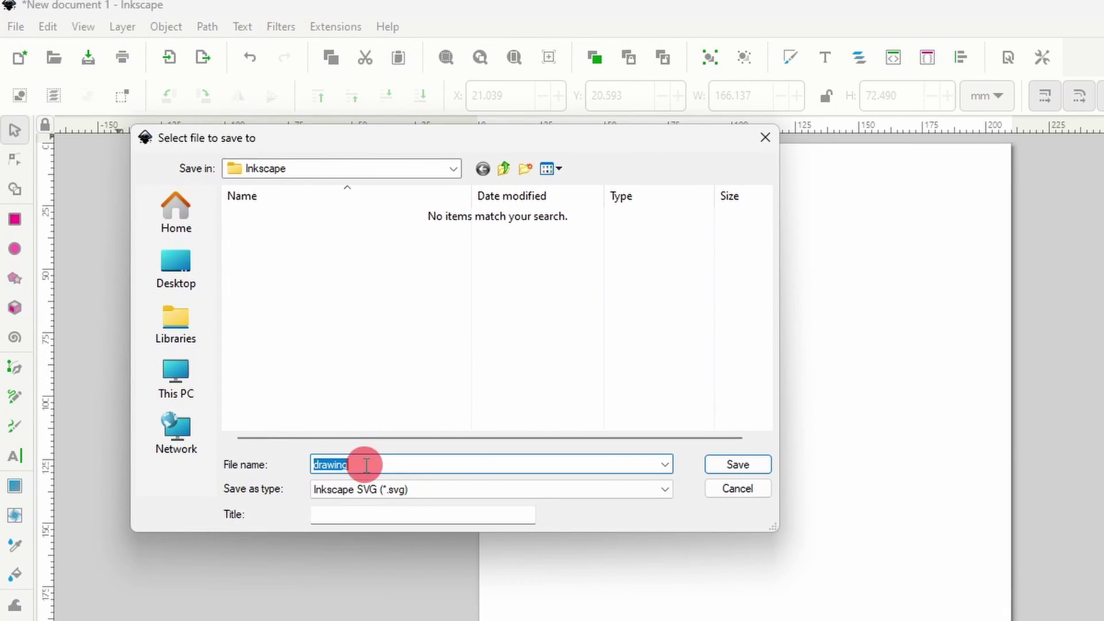
pyautogui.write('My Symbols')
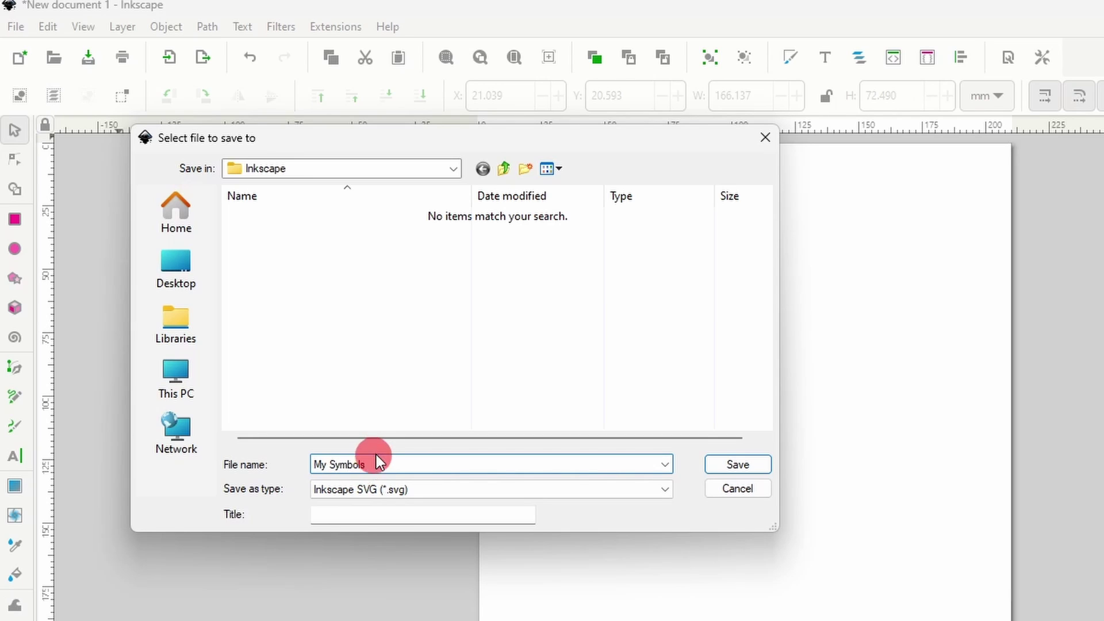
pyautogui.click(737, 465)
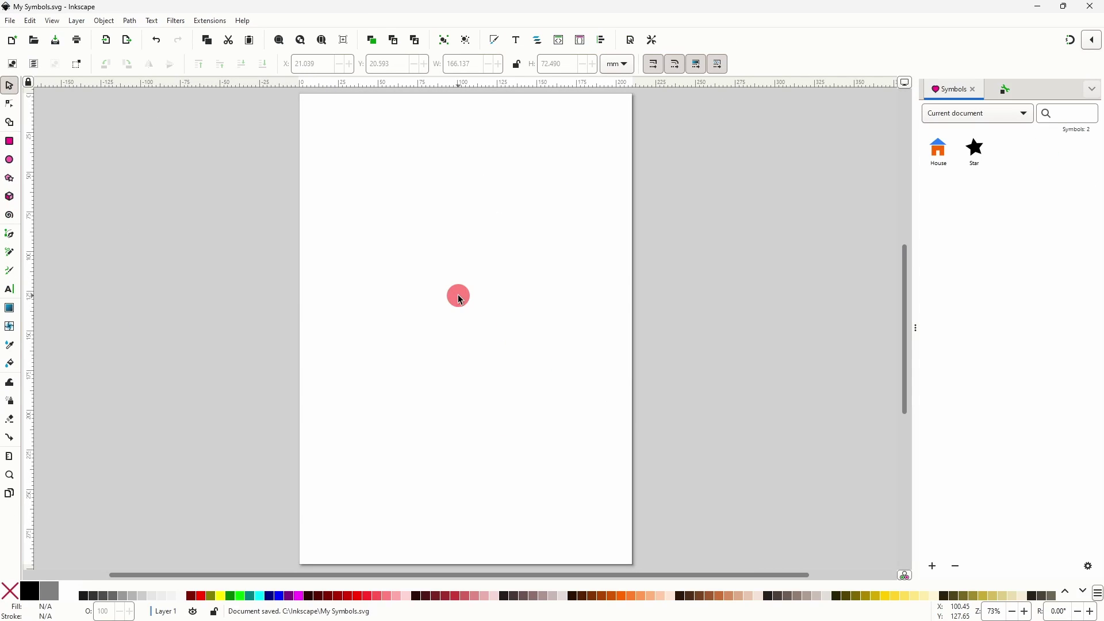
# Open the User symbols folder from the System page of Preferences in File Explorer
pyautogui.click(460, 299)
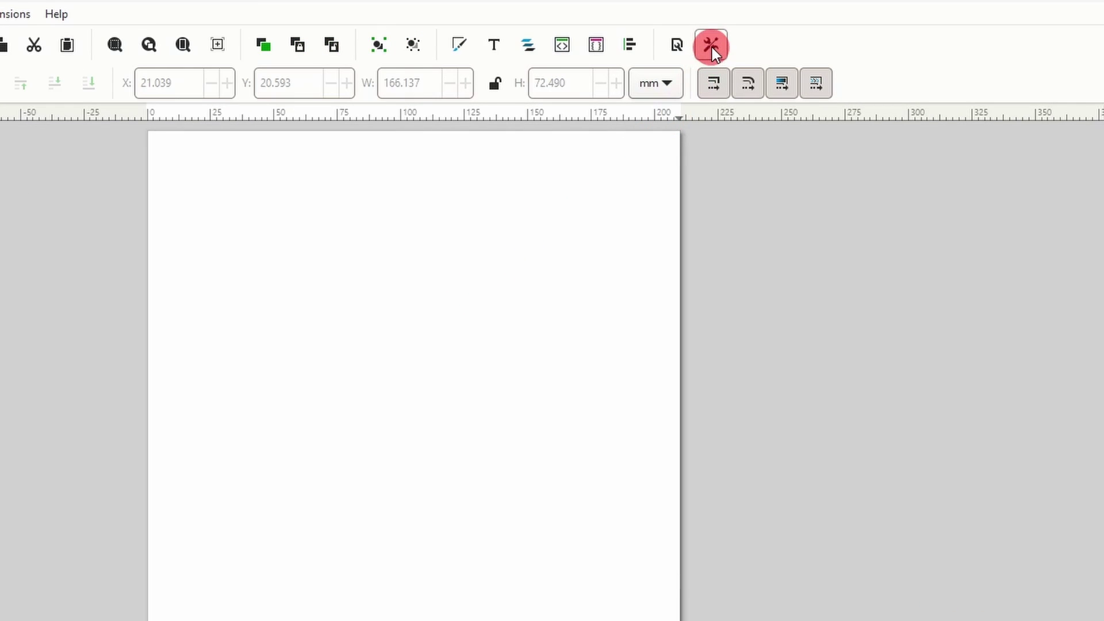
pyautogui.click(711, 47)
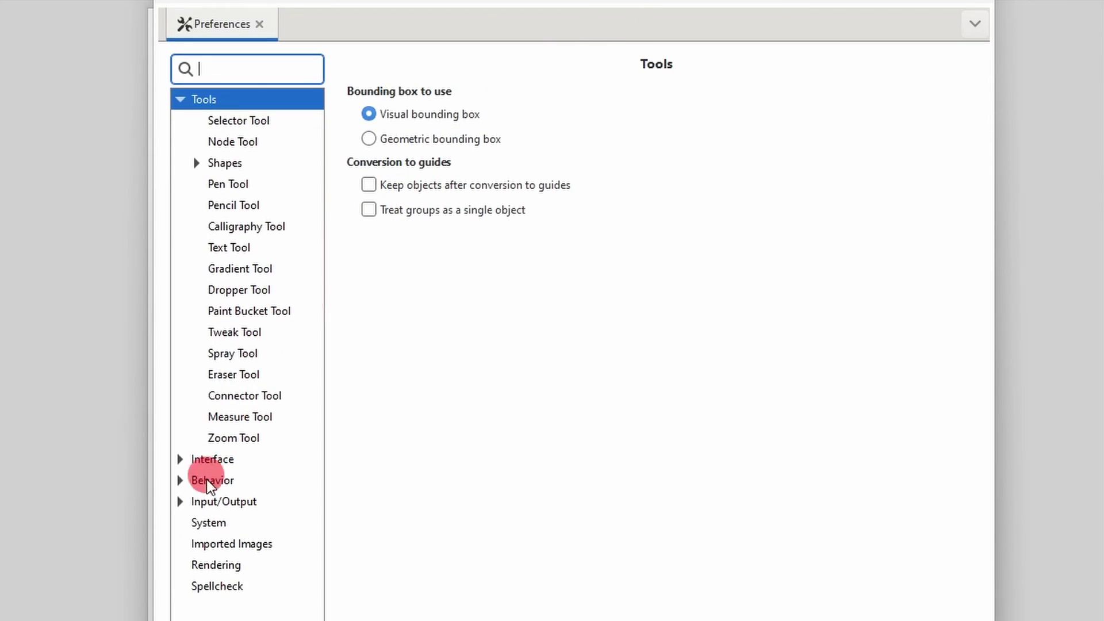
pyautogui.click(217, 524)
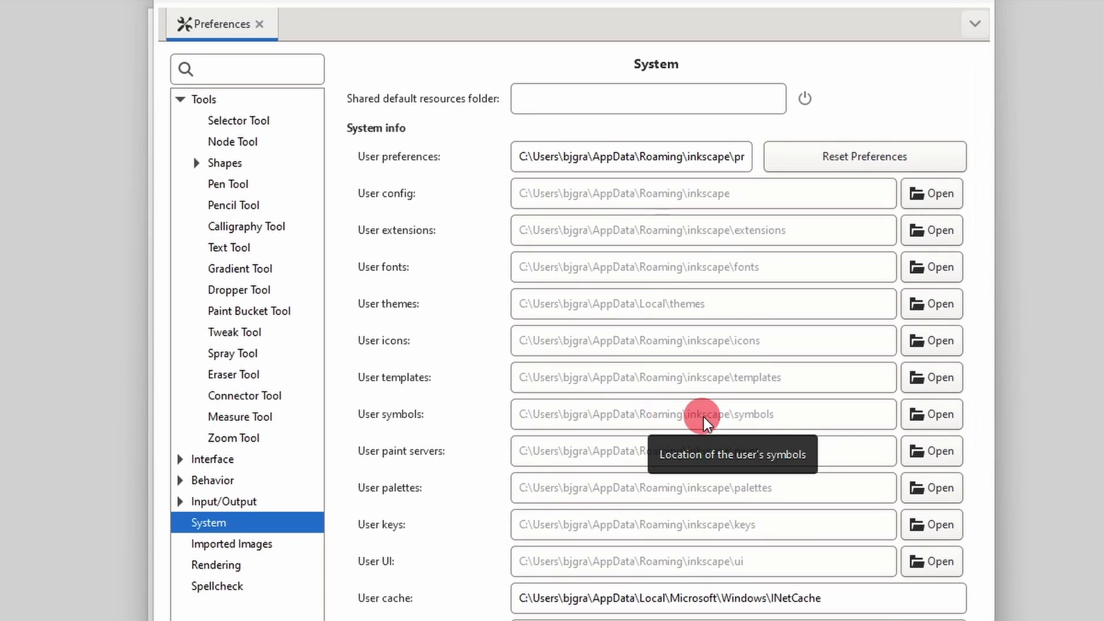
pyautogui.click(937, 415)
pyautogui.click(800, 114)
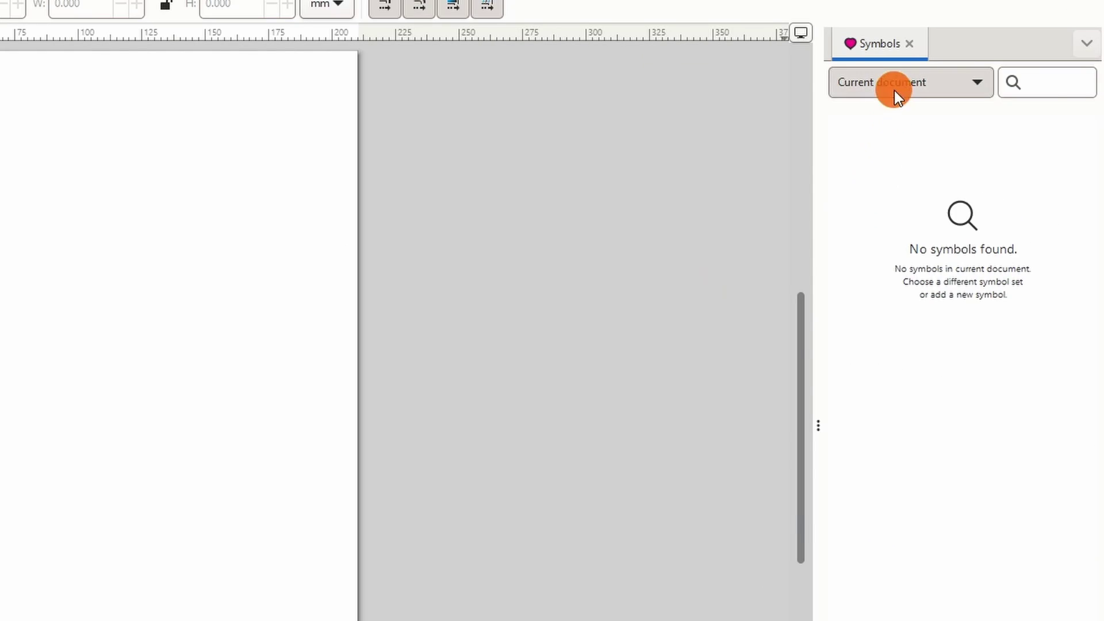
# Switch to the My Symbols set and place House and Star on the page
pyautogui.click(895, 90)
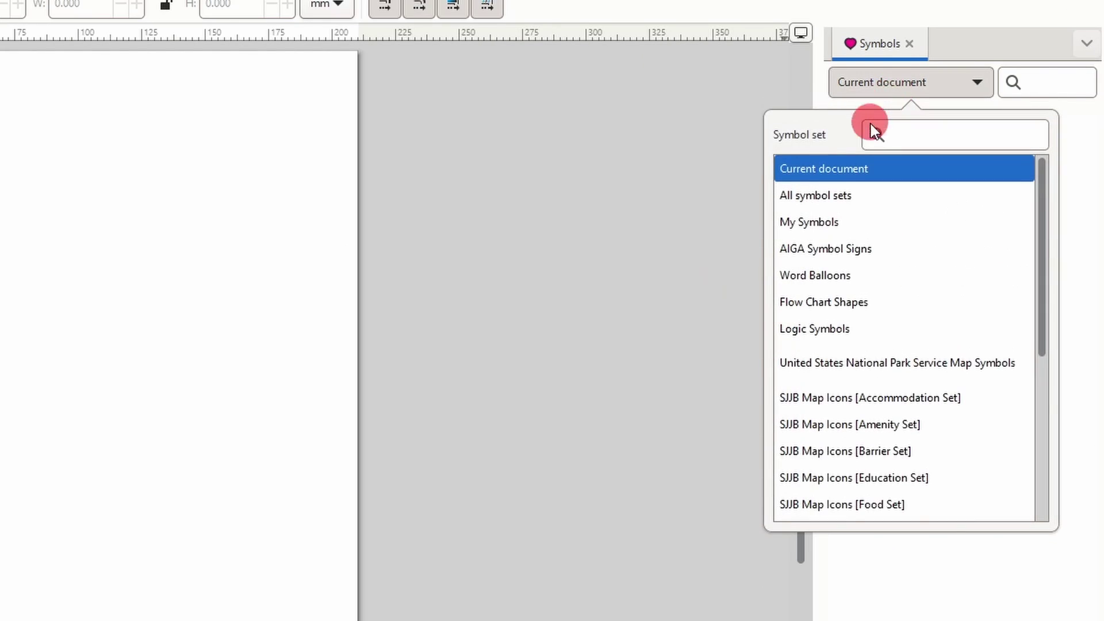
pyautogui.click(830, 225)
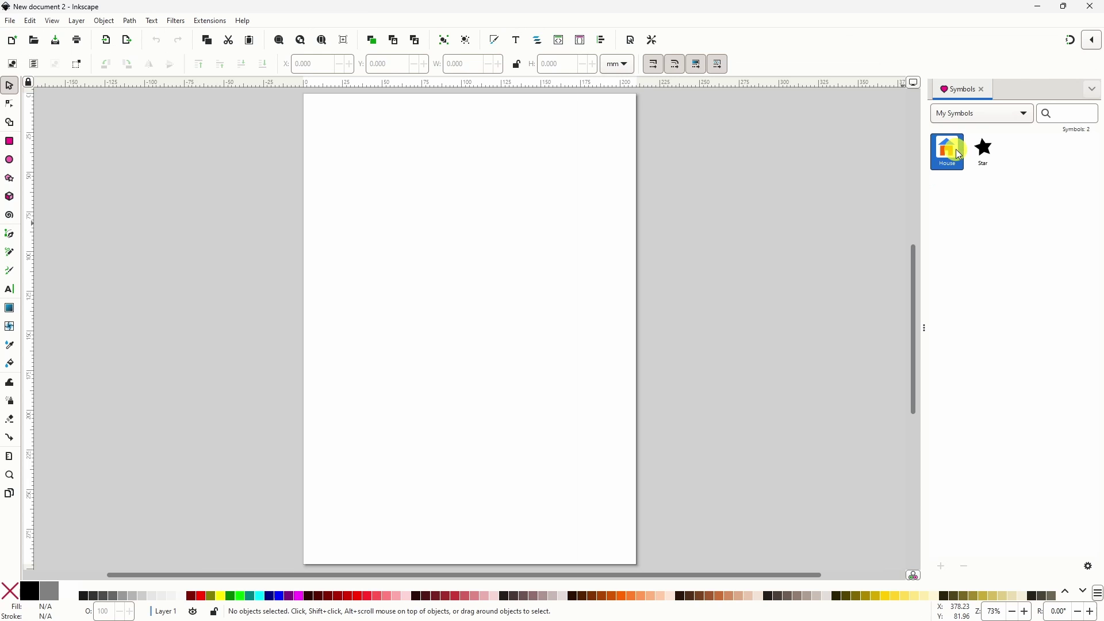
pyautogui.moveTo(867, 139); pyautogui.dragTo(194, 179)
pyautogui.moveTo(973, 154); pyautogui.dragTo(482, 308)
# Move the star below the house and fill it red
pyautogui.moveTo(460, 194); pyautogui.dragTo(468, 225)
pyautogui.click(488, 316)
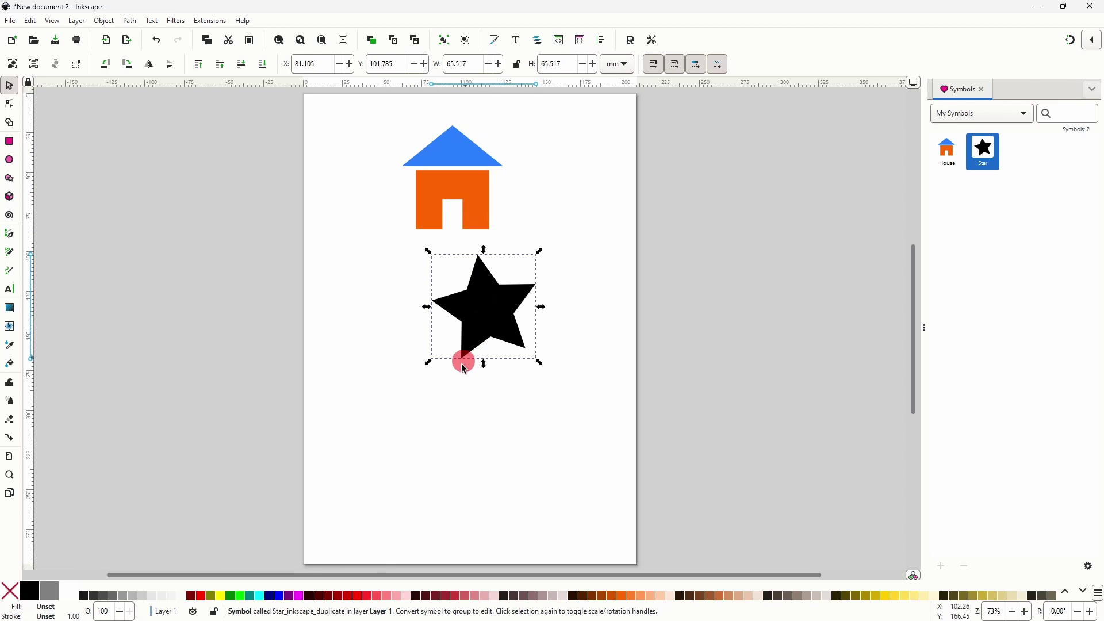
pyautogui.click(365, 597)
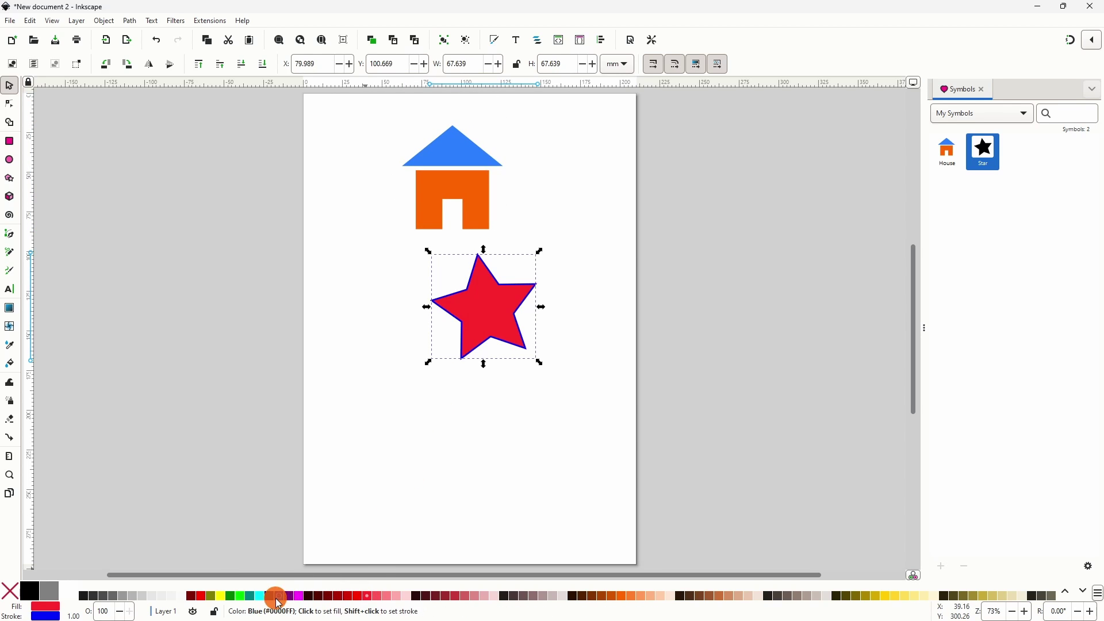